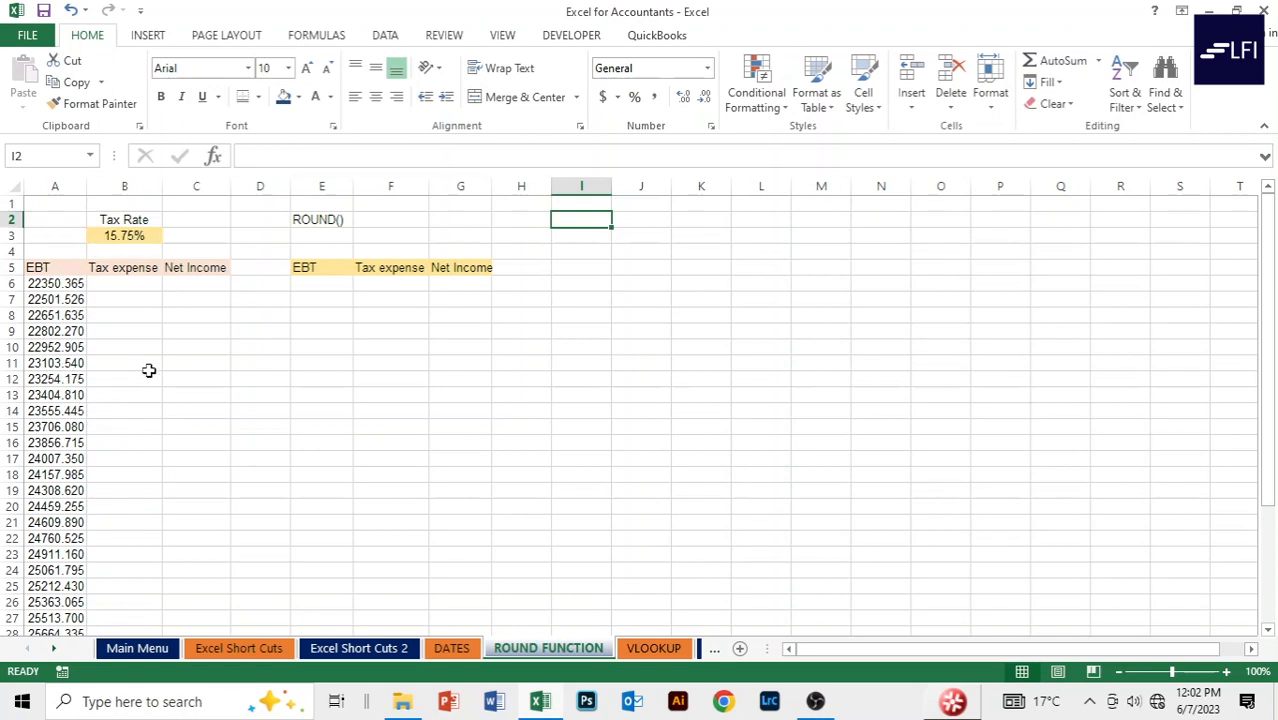
# Step: Calculate tax expense in B6 with =$B$3*A6, keeping the tax rate reference absolute, and fill the formula down to row 37
pyautogui.click(129, 283)
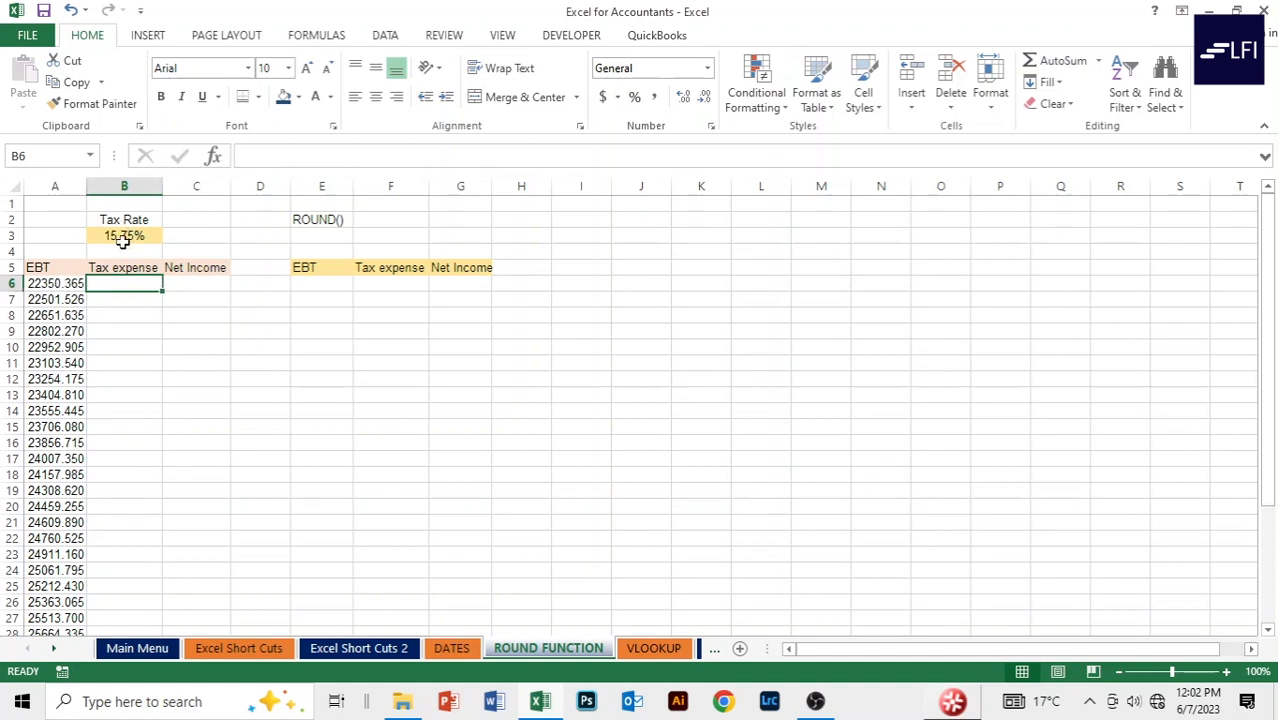
pyautogui.click(52, 283)
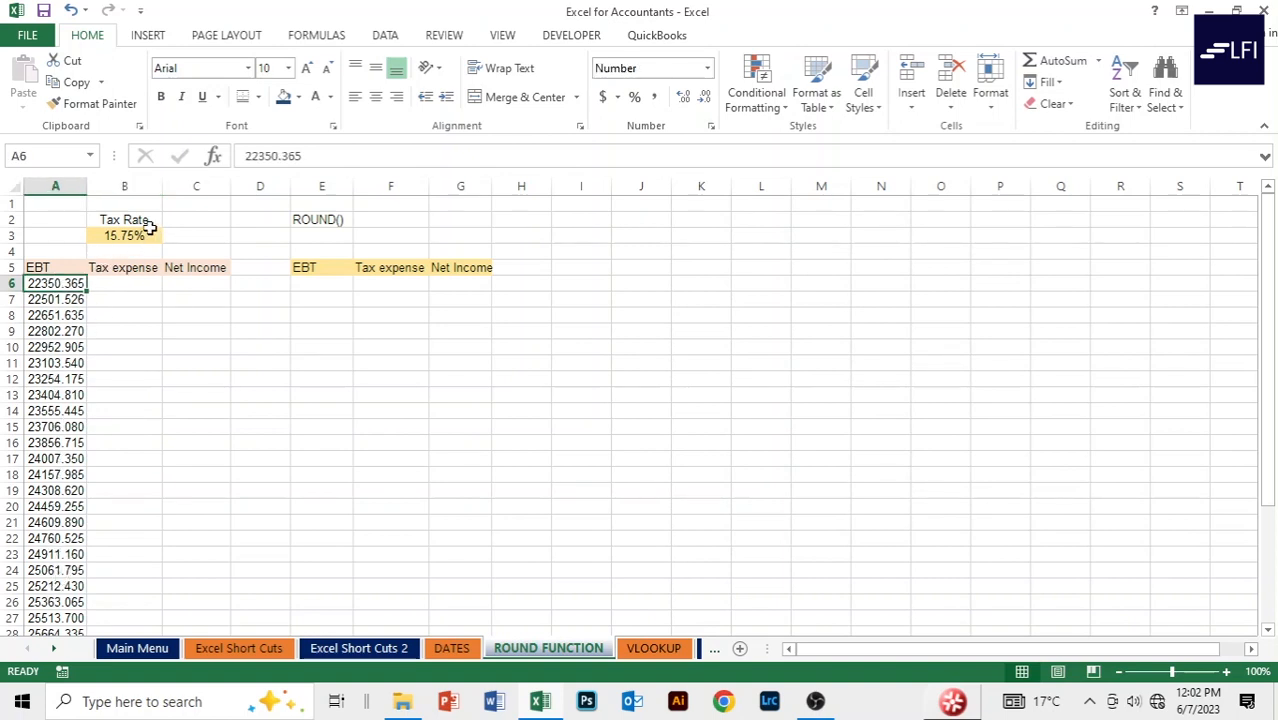
pyautogui.click(130, 287)
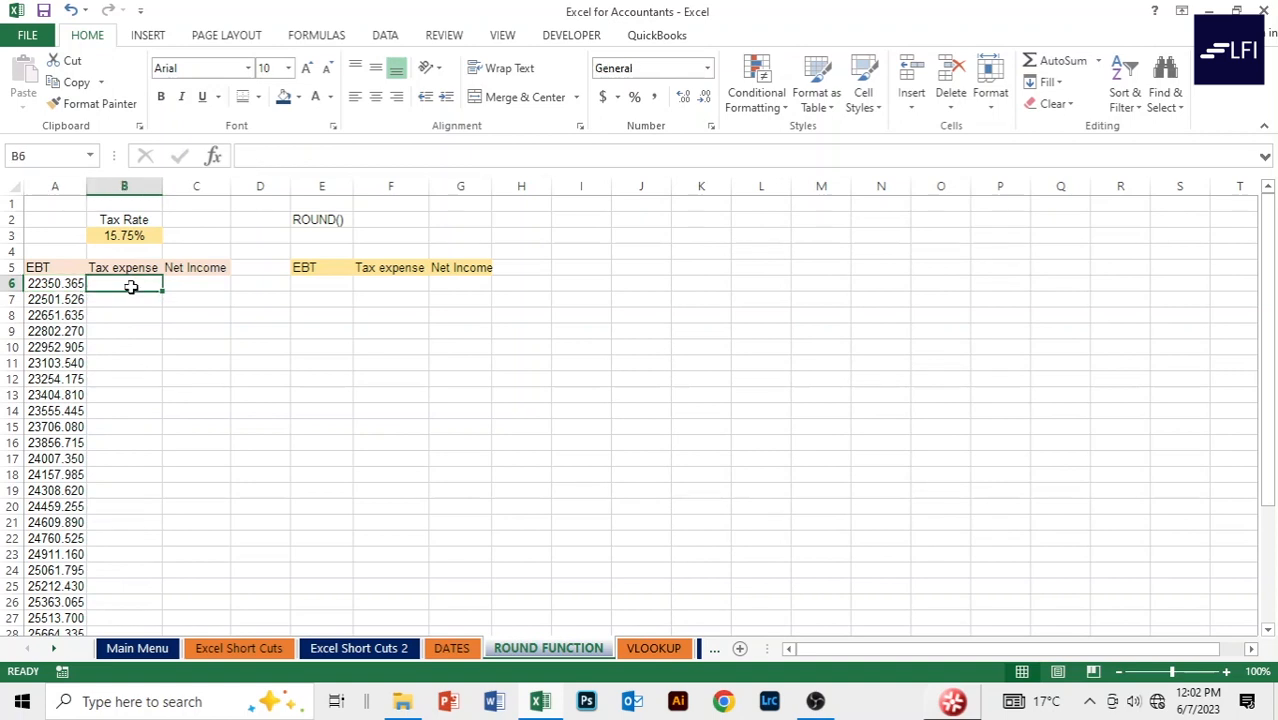
pyautogui.write('=')
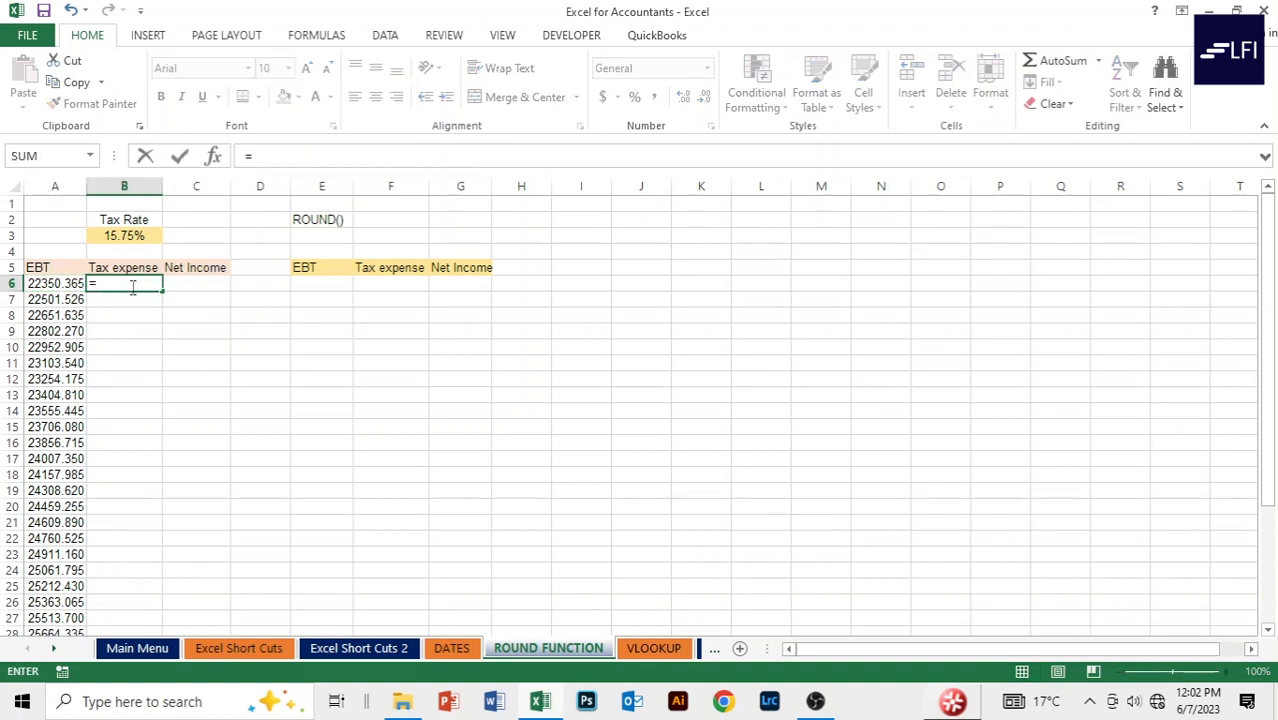
pyautogui.press('Up')
pyautogui.press('Up')
pyautogui.press('Up')
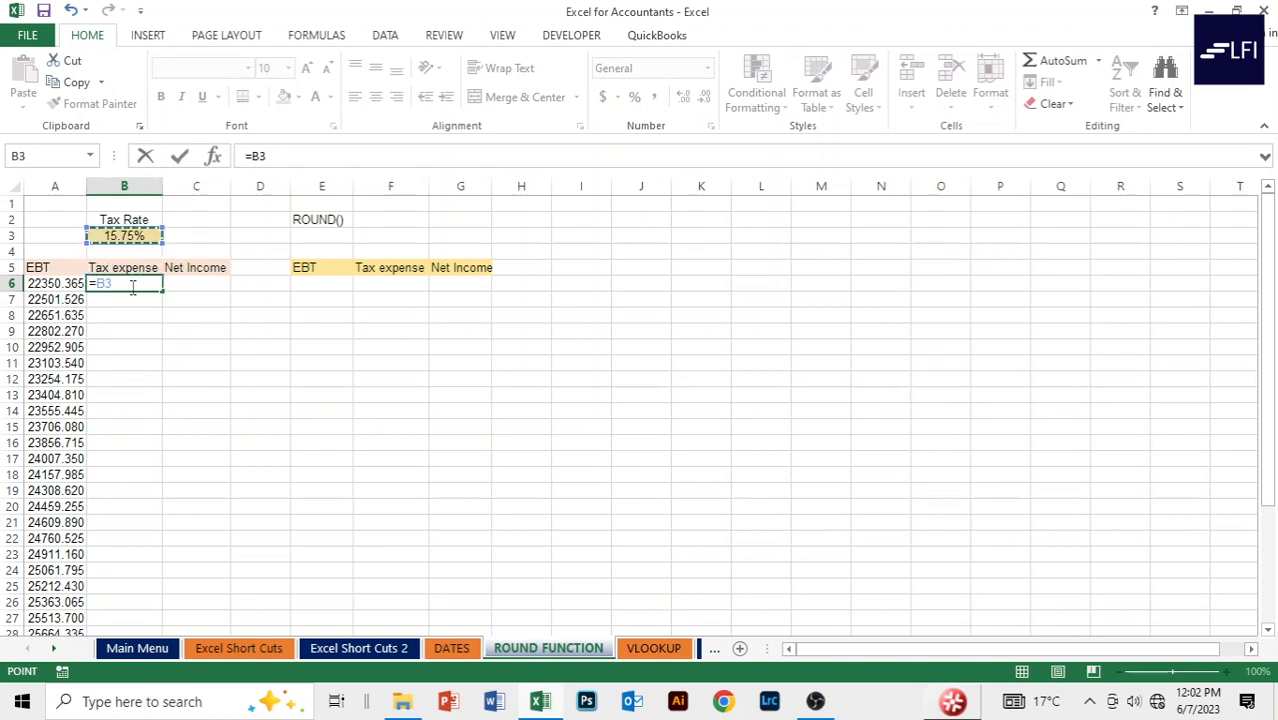
pyautogui.press('F4')
pyautogui.write('*')
pyautogui.press('Left')
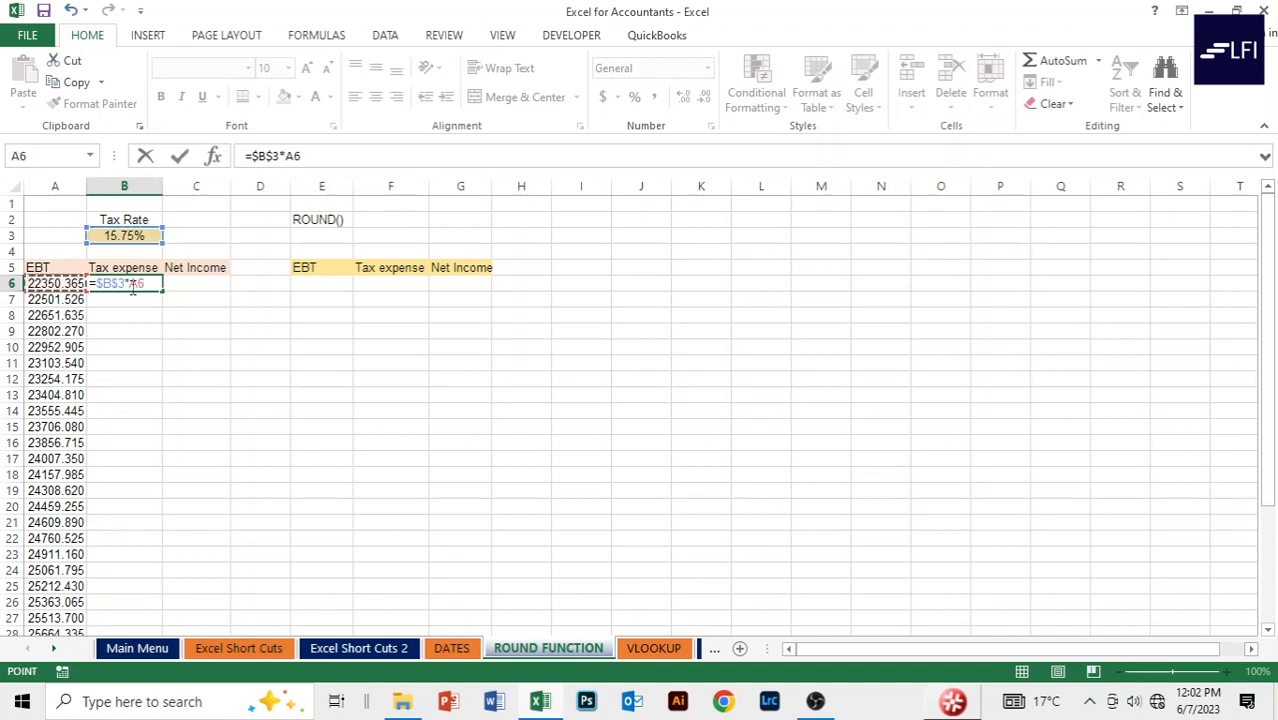
pyautogui.press('Return')
pyautogui.click(131, 285)
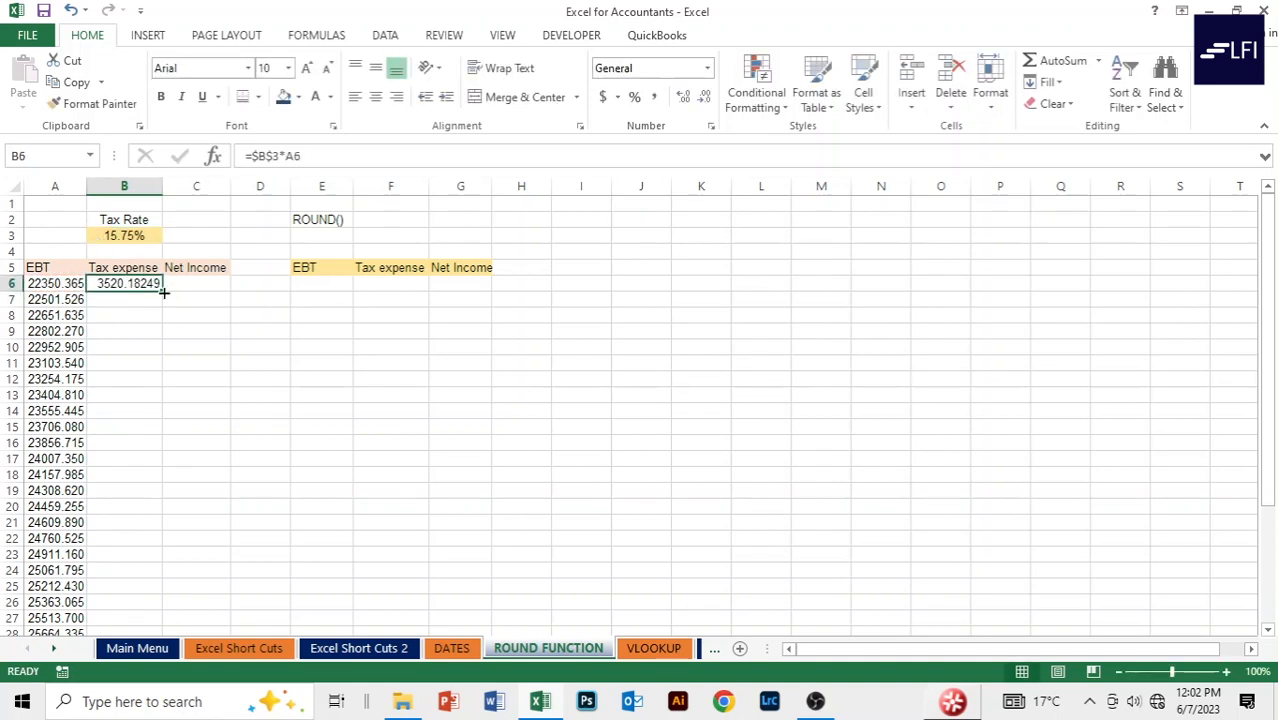
pyautogui.doubleClick(163, 292)
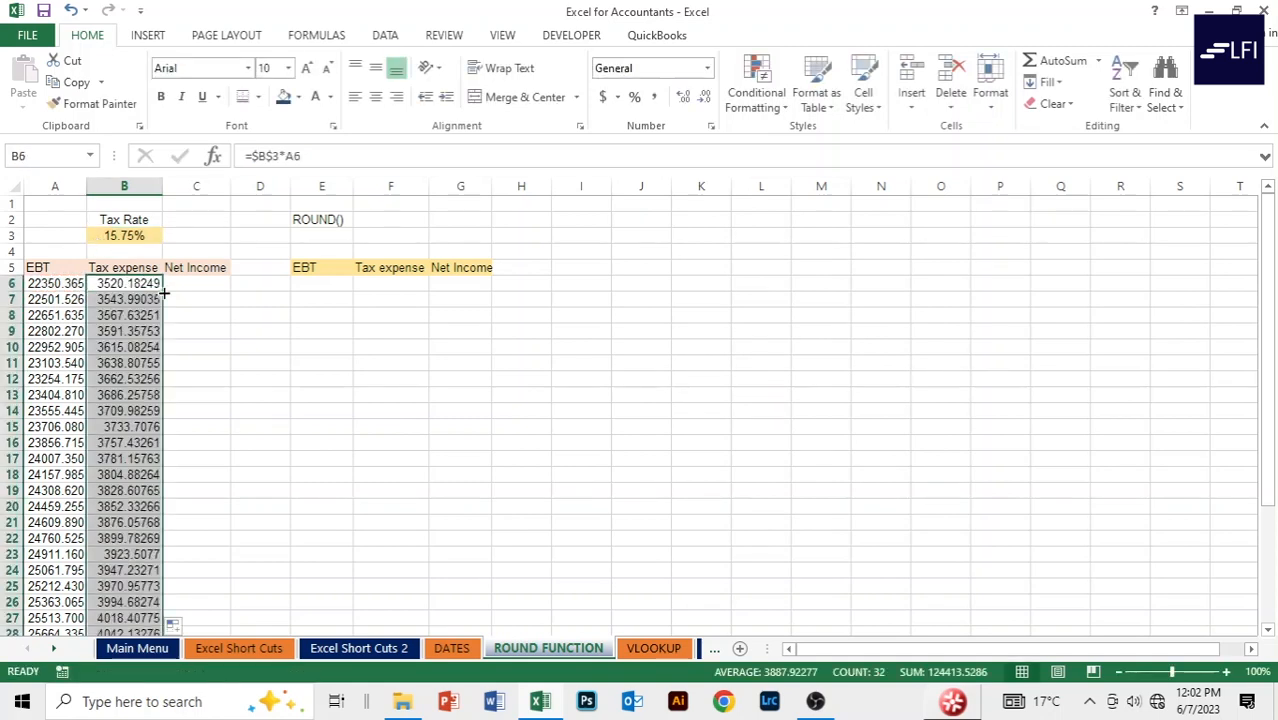
# Step: Calculate net income in C6 as =A6-B6 and fill the formula down through the last data row
pyautogui.click(187, 283)
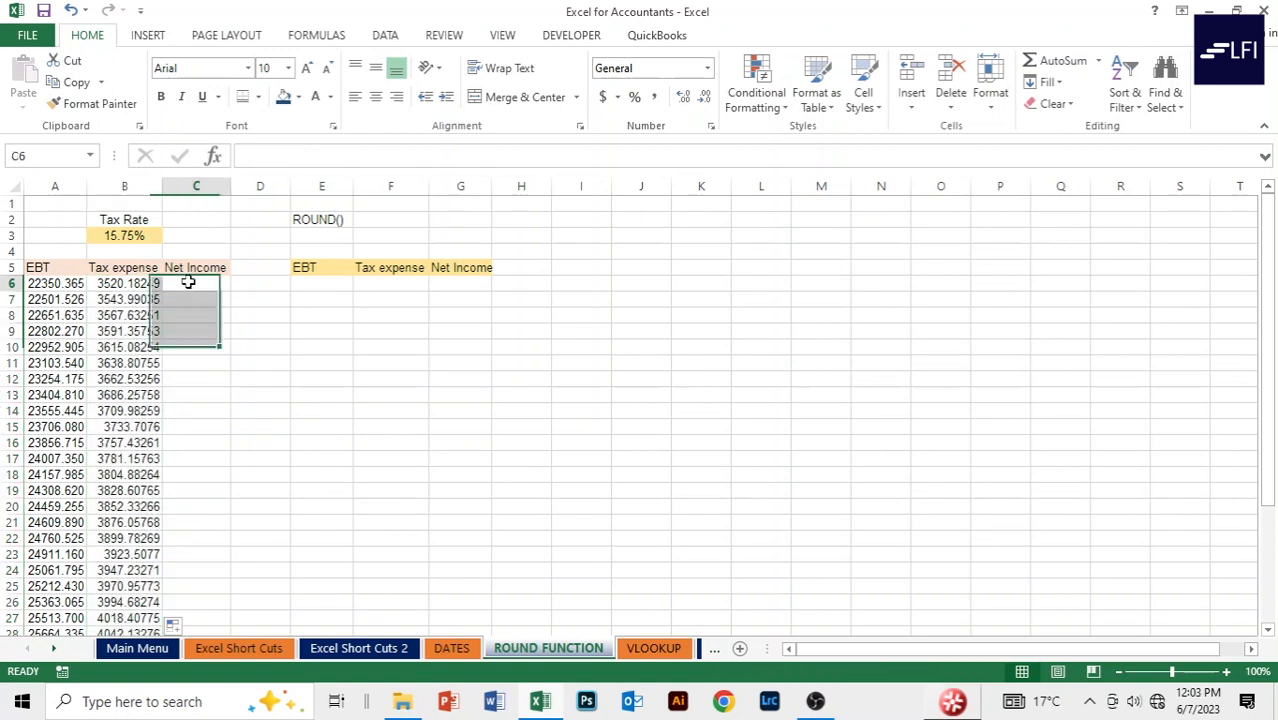
pyautogui.write('=')
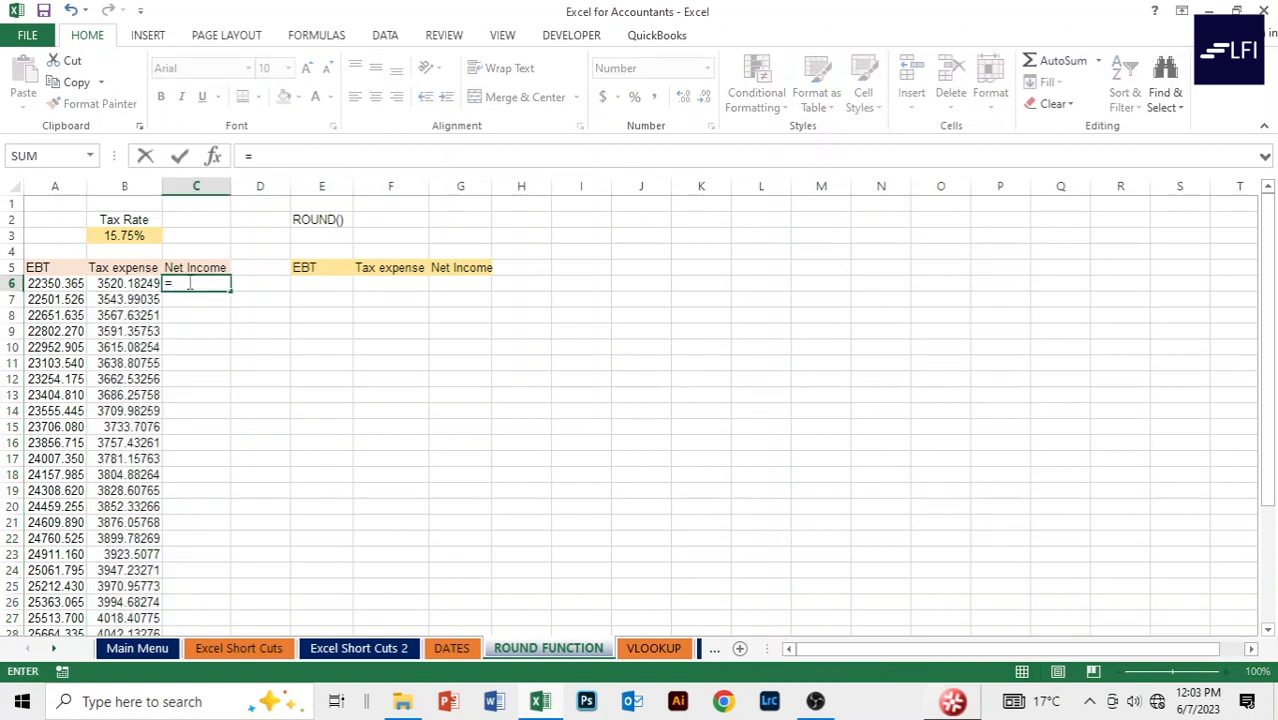
pyautogui.press('Left')
pyautogui.press('Left')
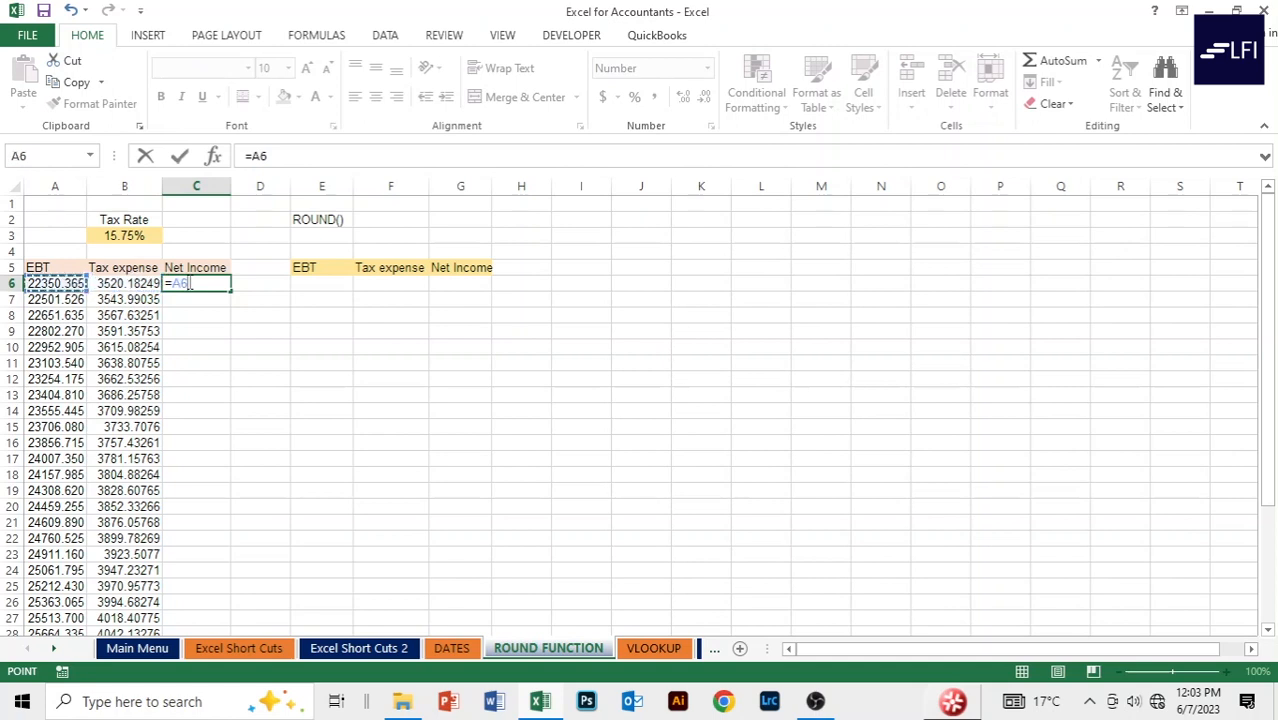
pyautogui.write('-')
pyautogui.press('Left')
pyautogui.press('Return')
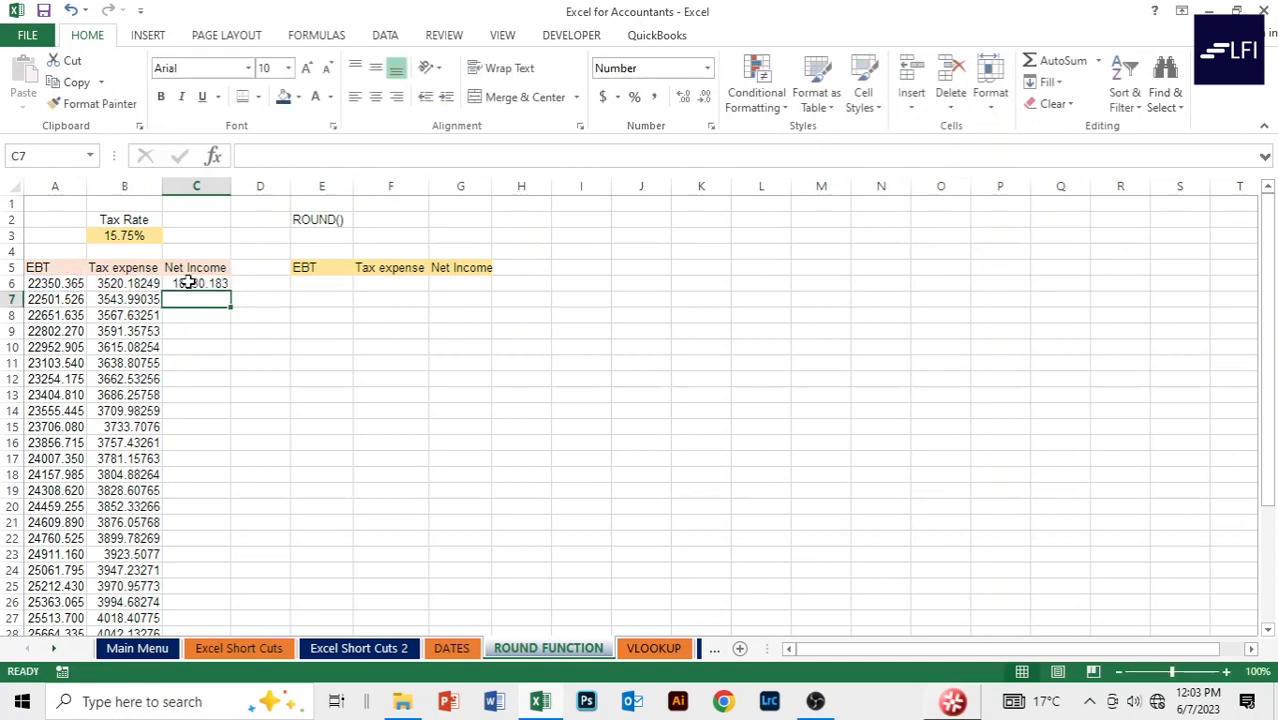
pyautogui.click(188, 283)
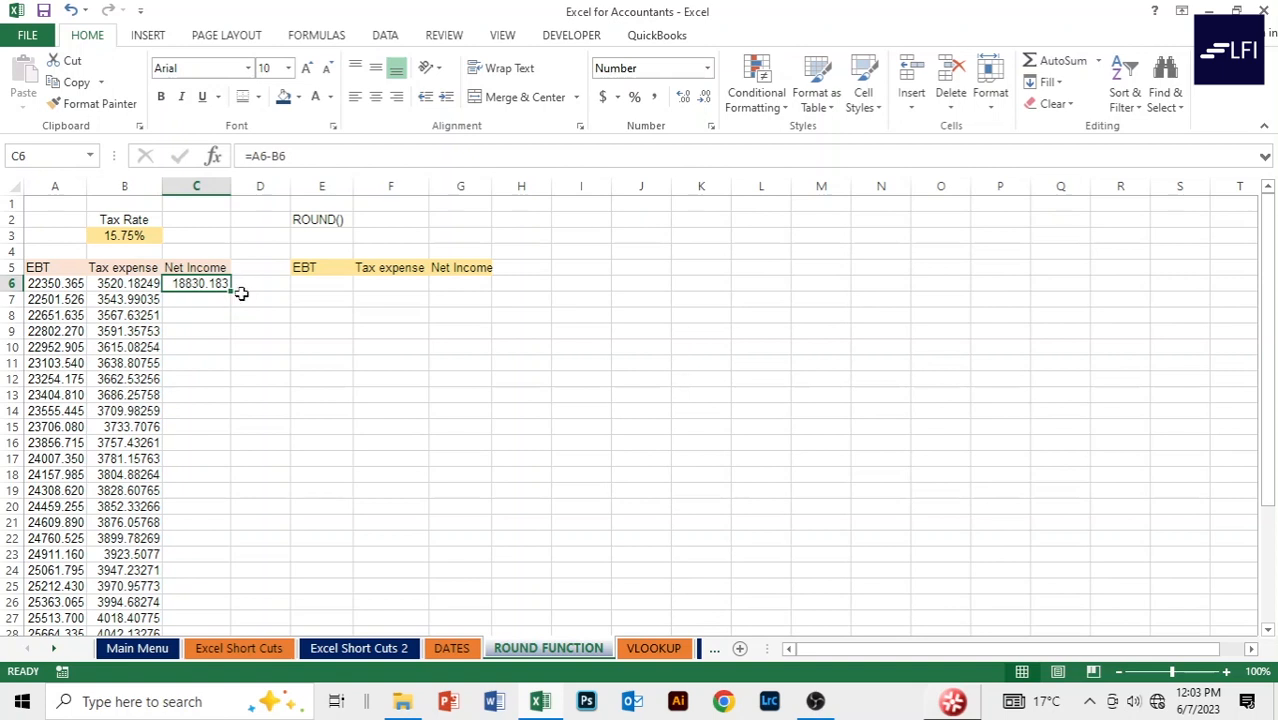
pyautogui.doubleClick(232, 292)
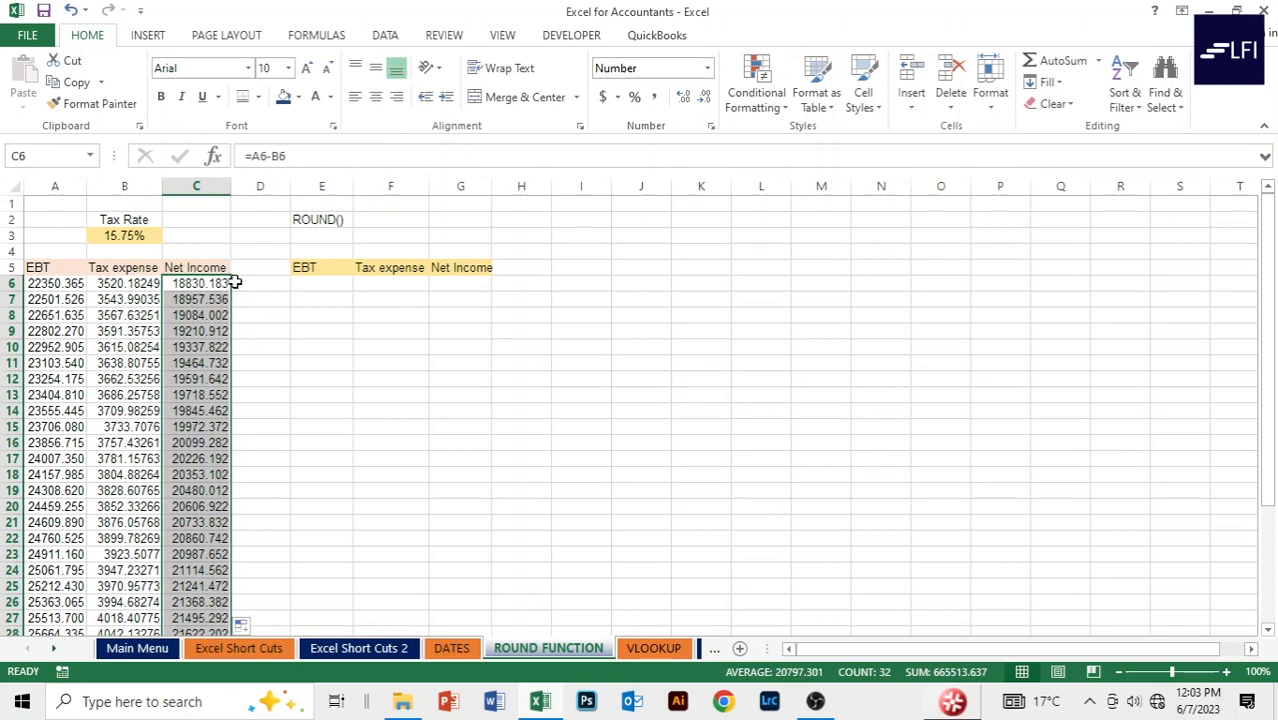
# Step: Total the EBT column in A38 with =SUM(A6:A37)
pyautogui.hotkey('ctrl', 'Down')
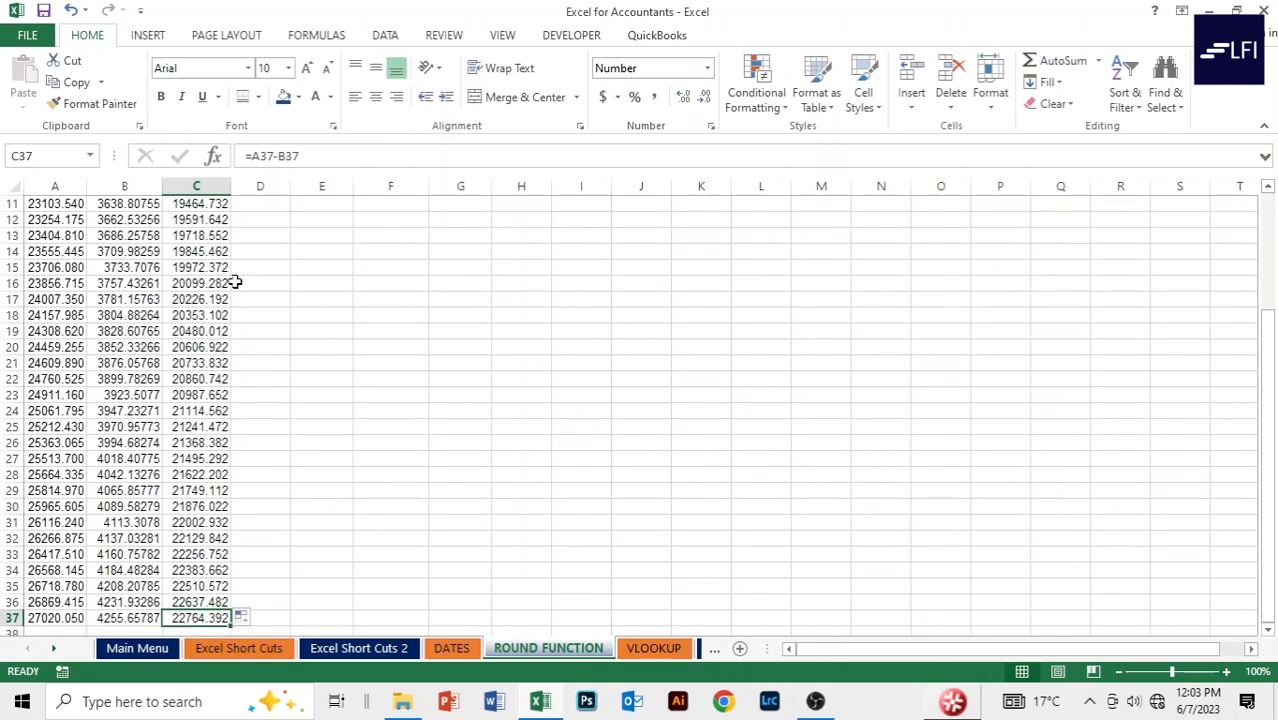
pyautogui.scroll(-1, 213, 325)
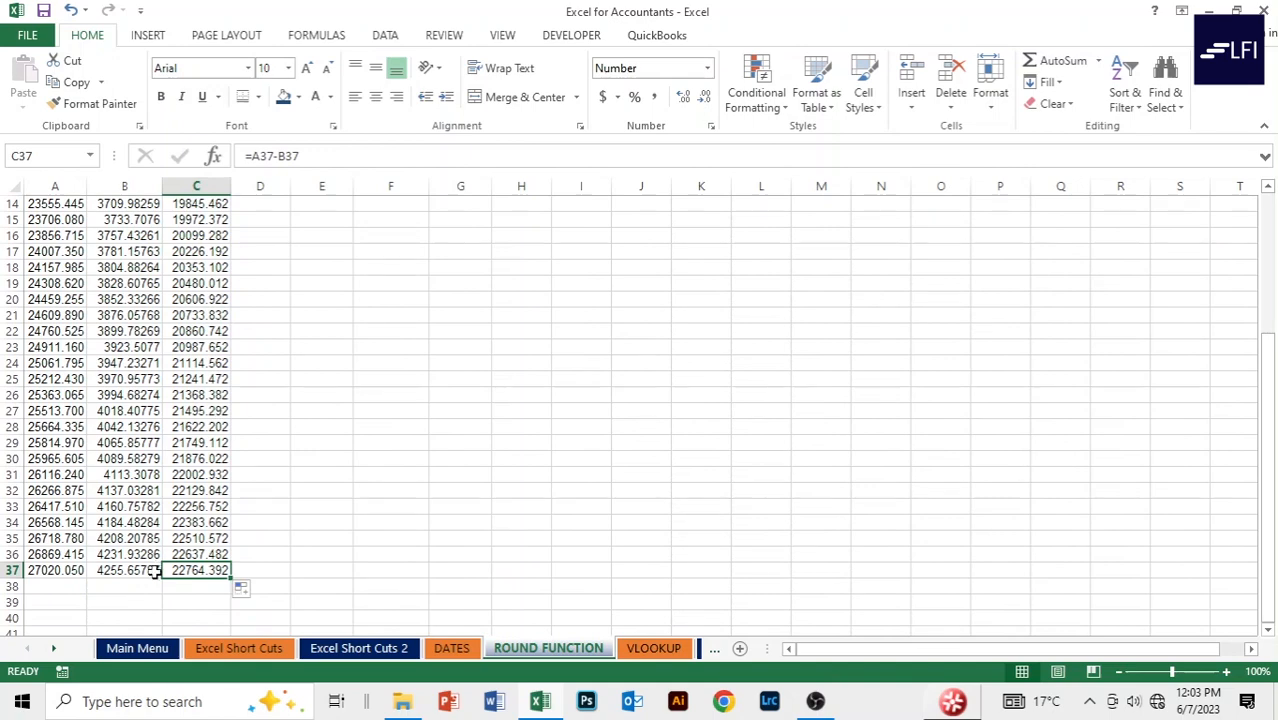
pyautogui.scroll(4, 168, 430)
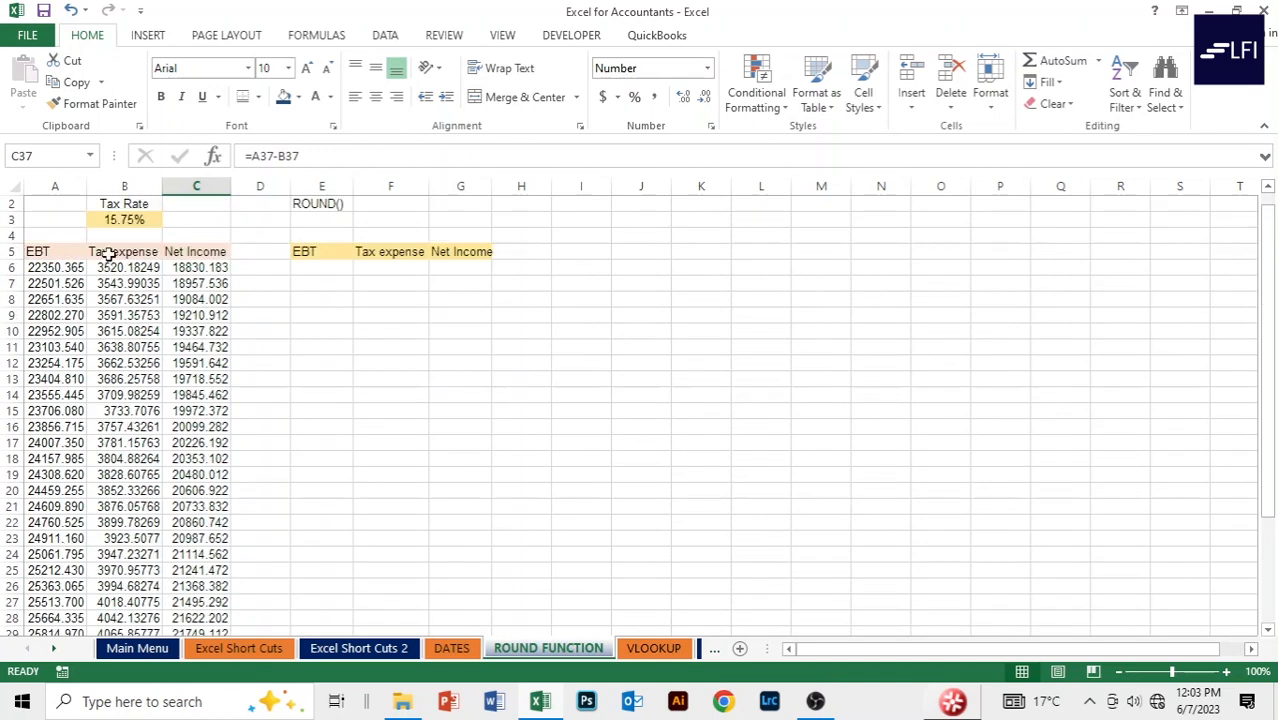
pyautogui.scroll(-5, 142, 400)
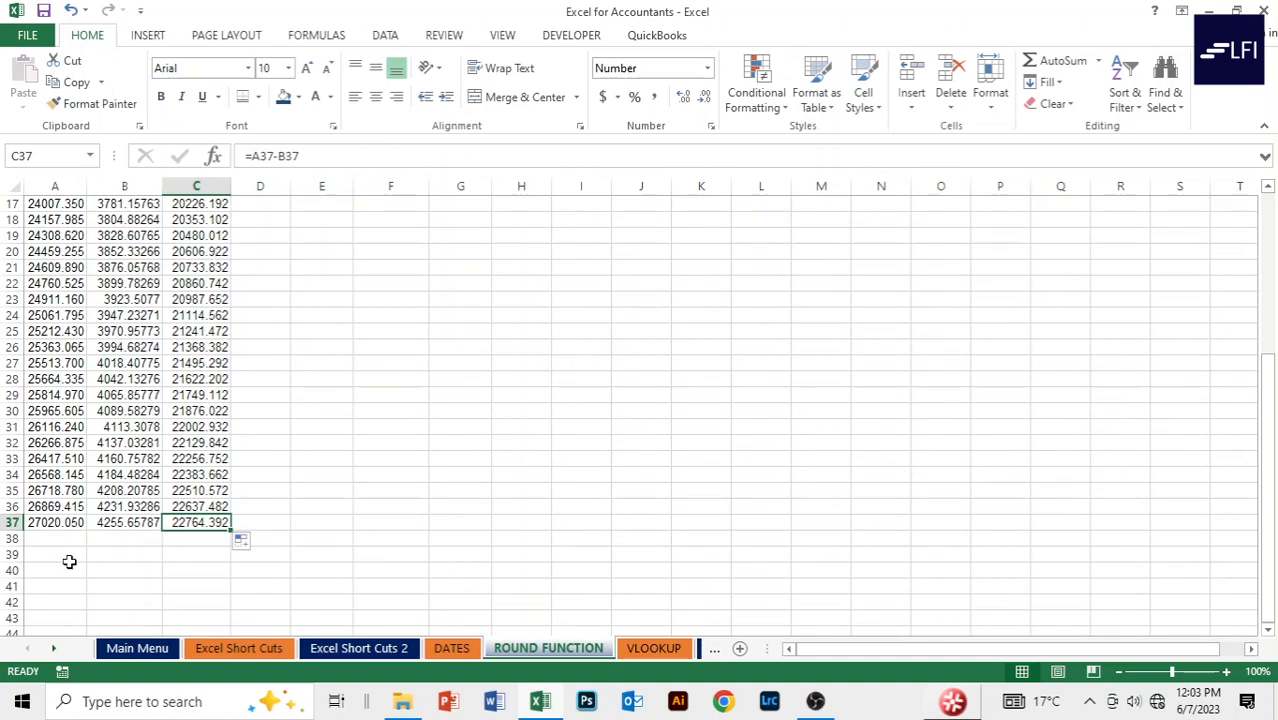
pyautogui.scroll(2, 142, 556)
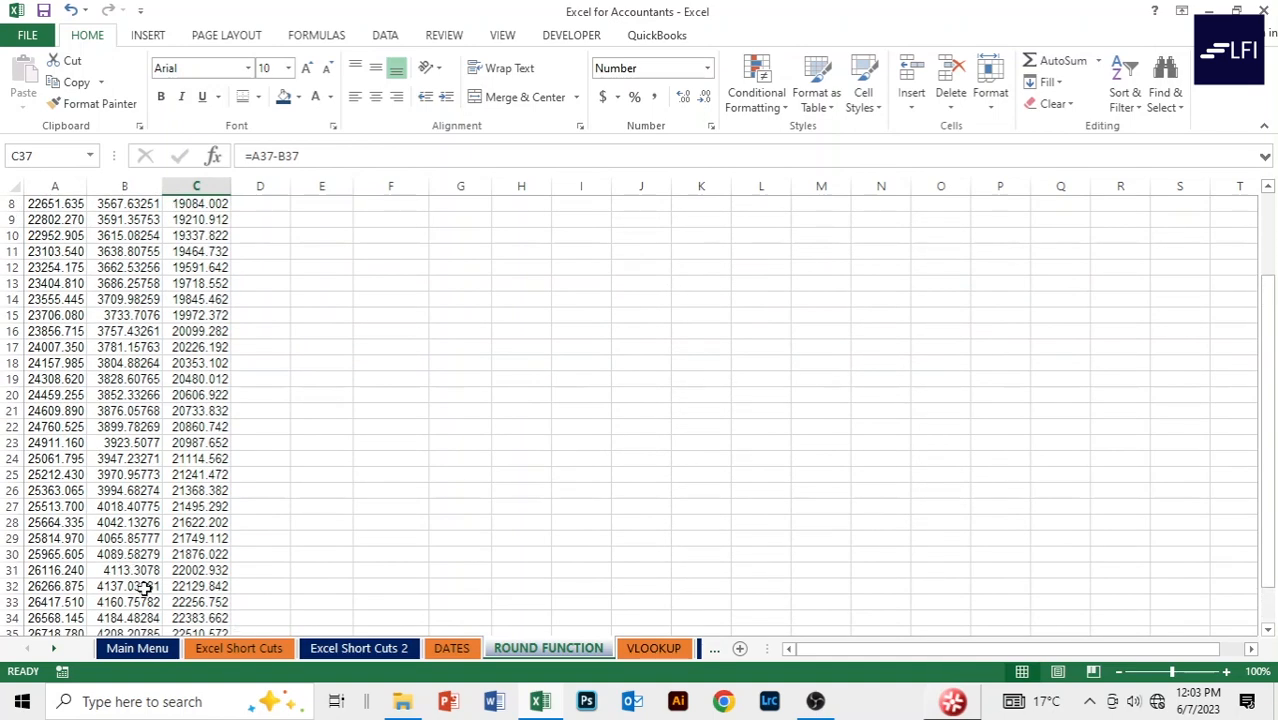
pyautogui.scroll(-3, 125, 571)
pyautogui.click(64, 486)
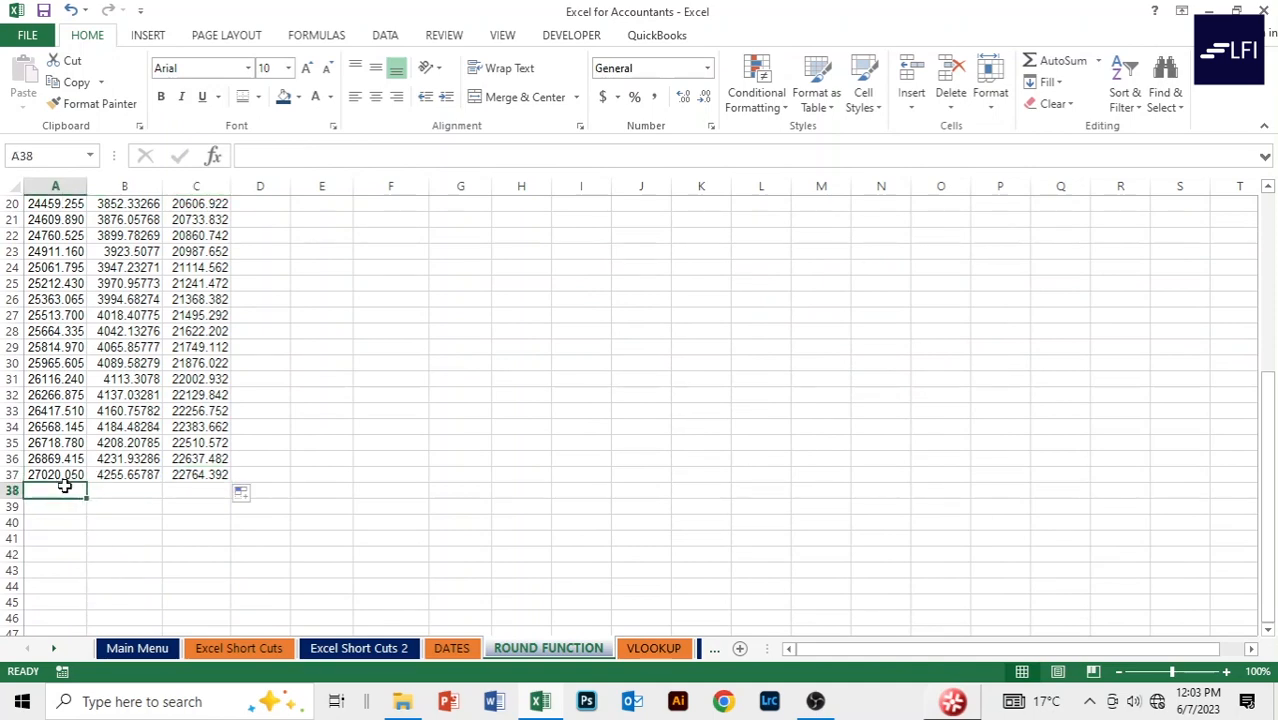
pyautogui.hotkey('alt', '=')
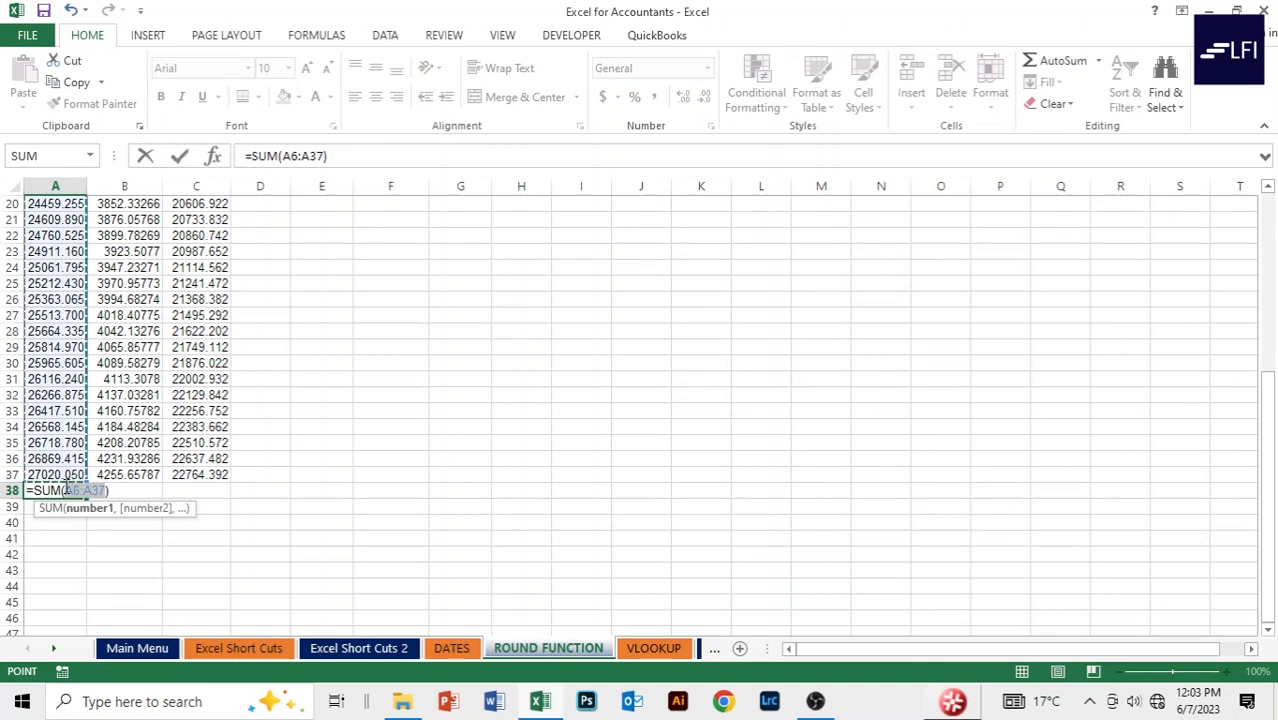
pyautogui.press('Return')
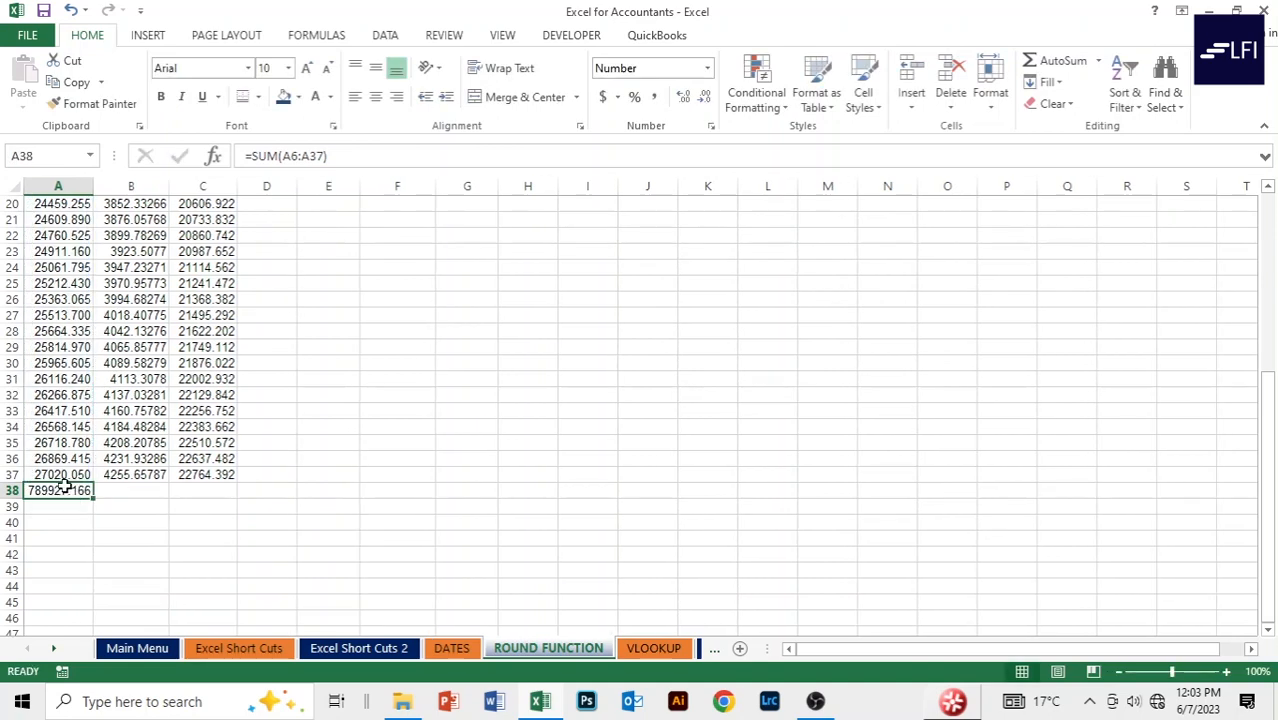
# Step: Total the tax expense column in B38 with =SUM(B6:B37) and the net income column in C38 with =SUM(C6:C37)
pyautogui.press('Right')
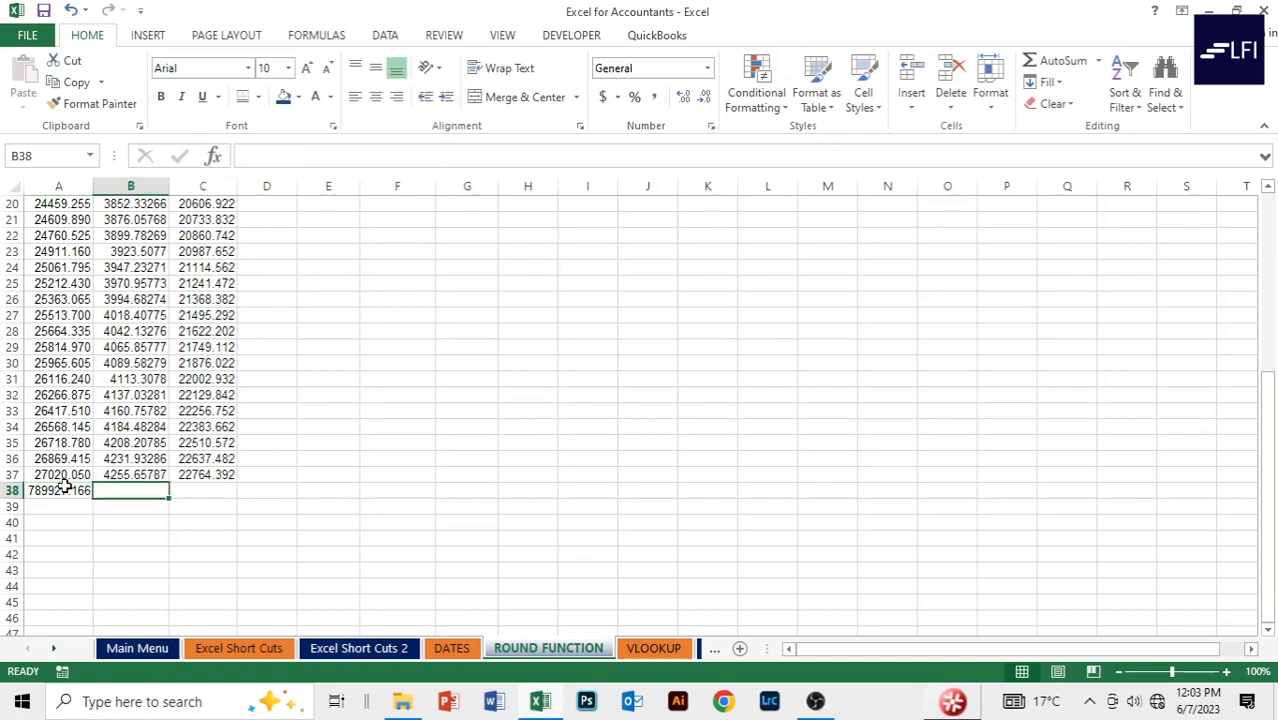
pyautogui.hotkey('alt', '=')
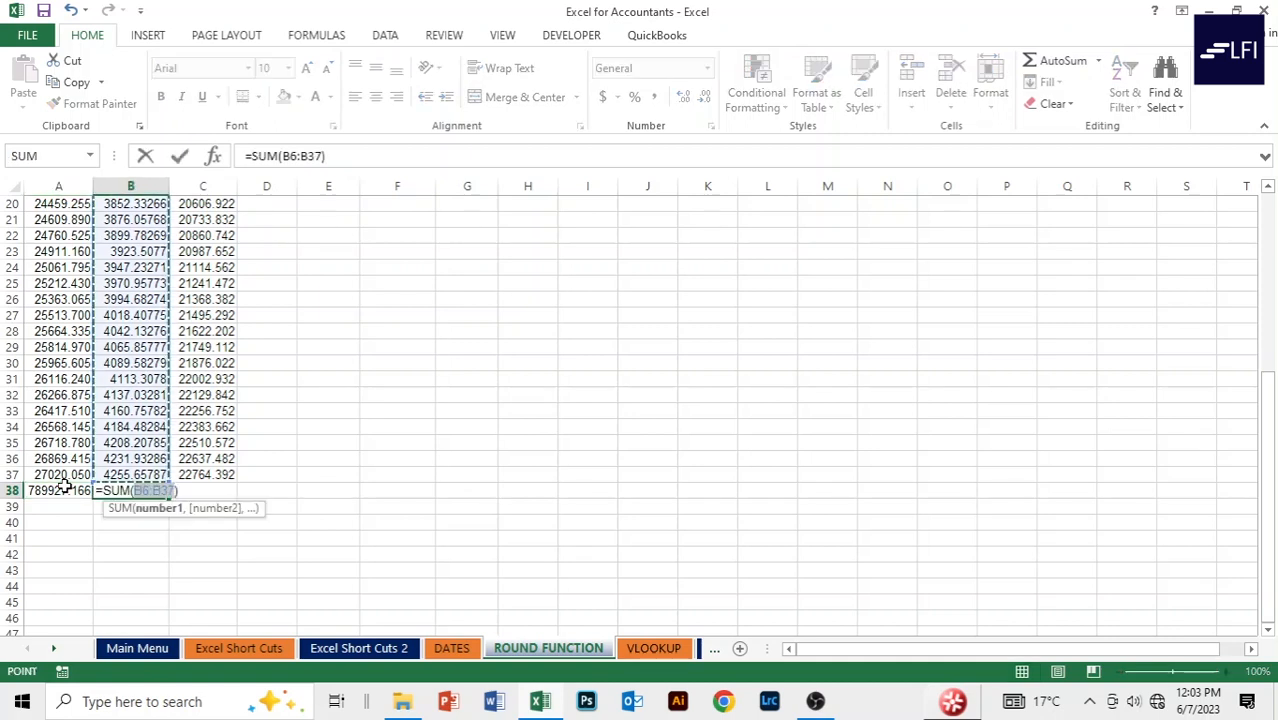
pyautogui.press('Return')
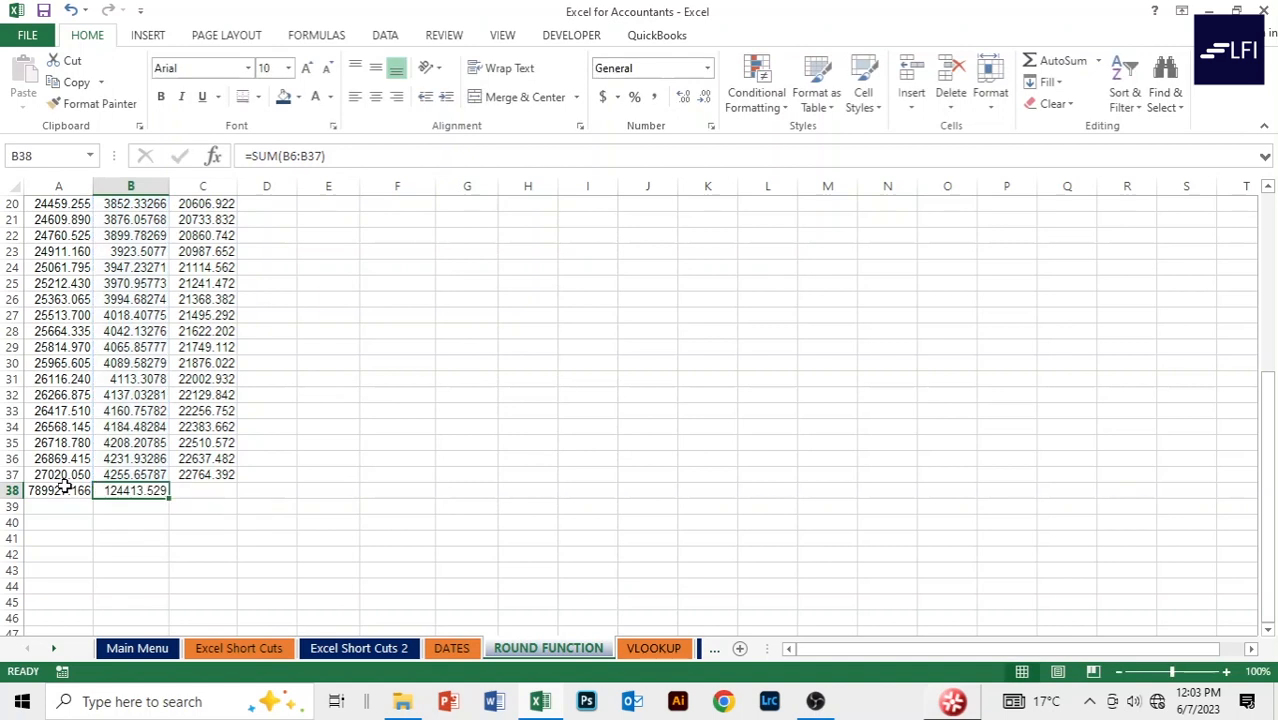
pyautogui.press('Right')
pyautogui.hotkey('alt', '=')
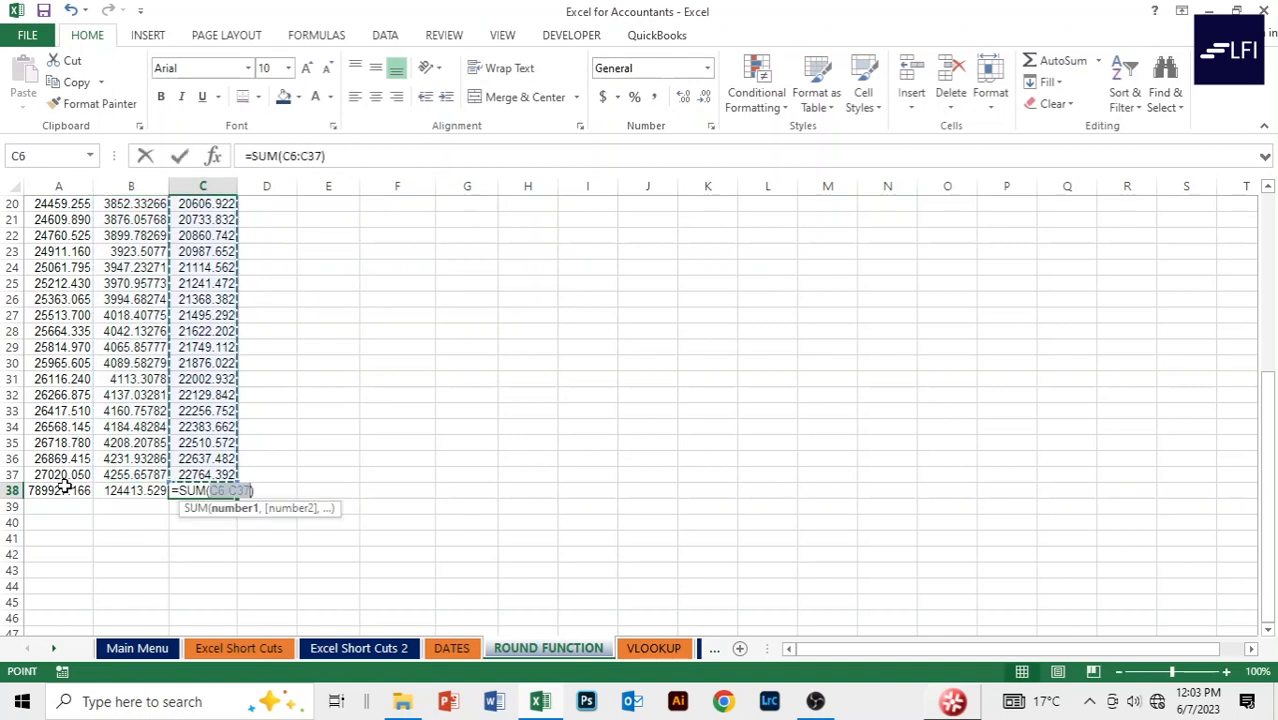
pyautogui.press('Return')
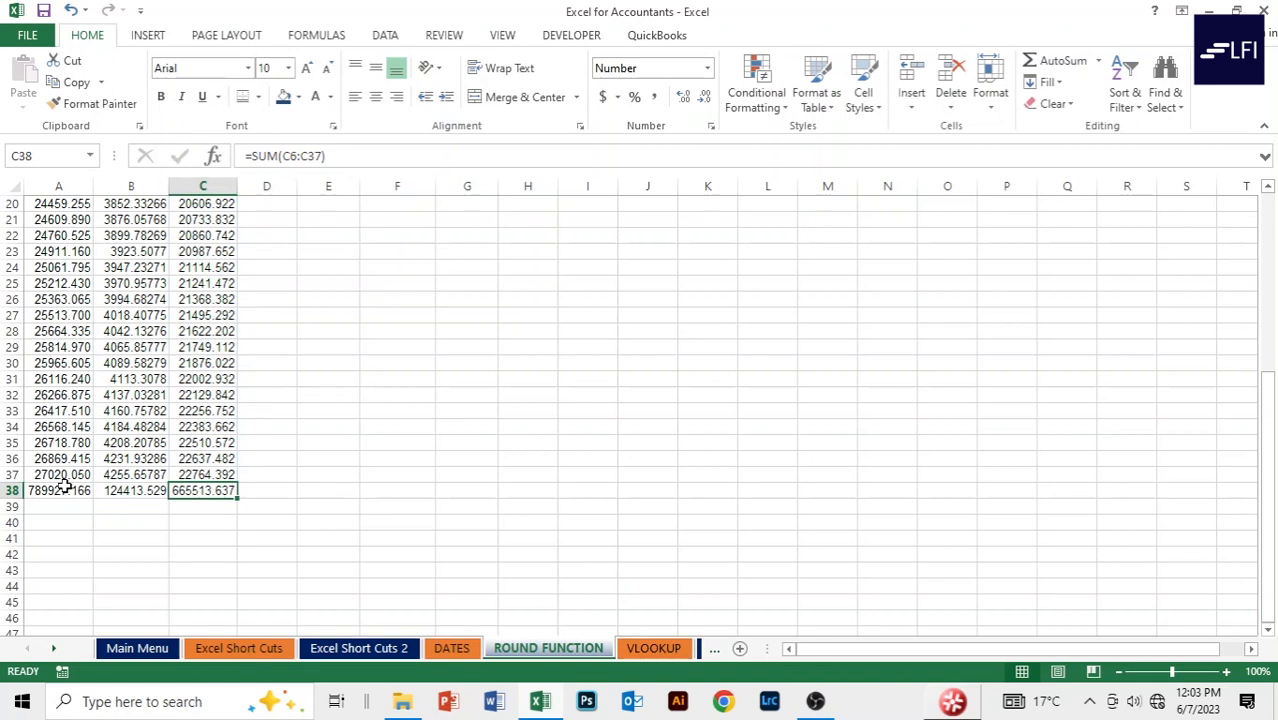
# Step: Make the totals in A38:C38 bold and add a border line above them
pyautogui.press('Left')
pyautogui.press('Left')
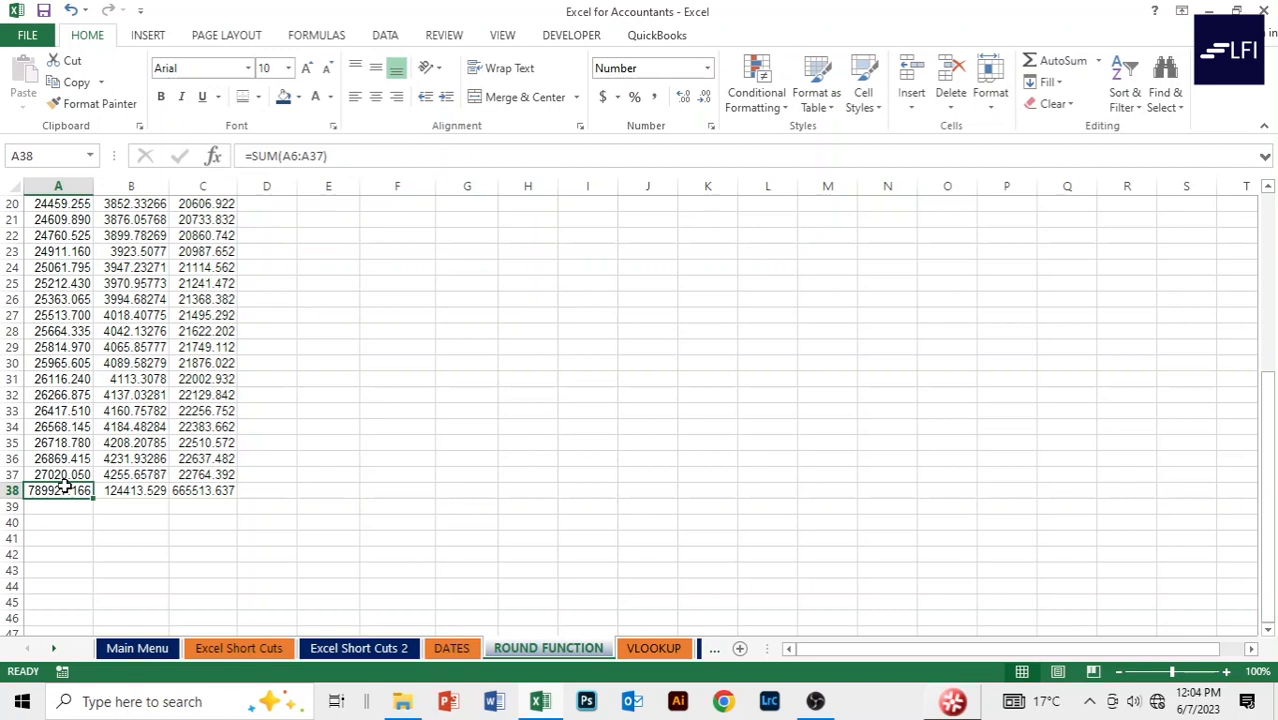
pyautogui.hotkey('shift', 'Right')
pyautogui.hotkey('shift', 'Right')
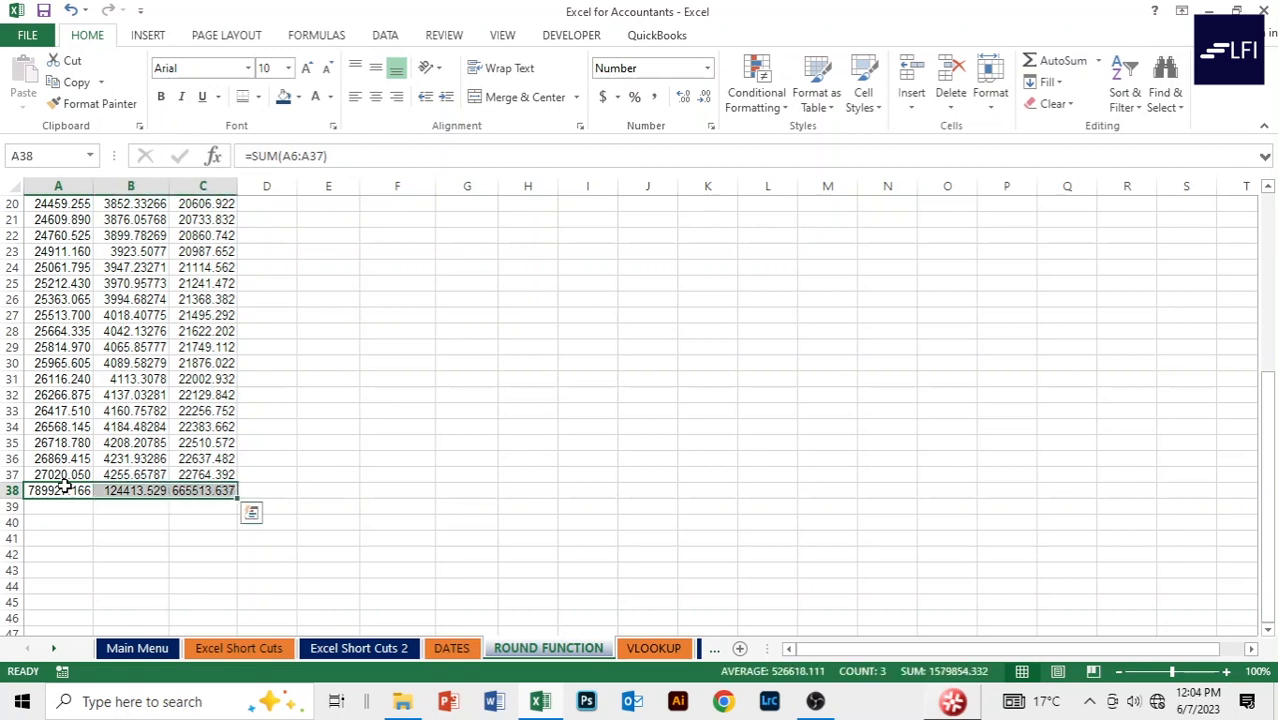
pyautogui.hotkey('ctrl', 'b')
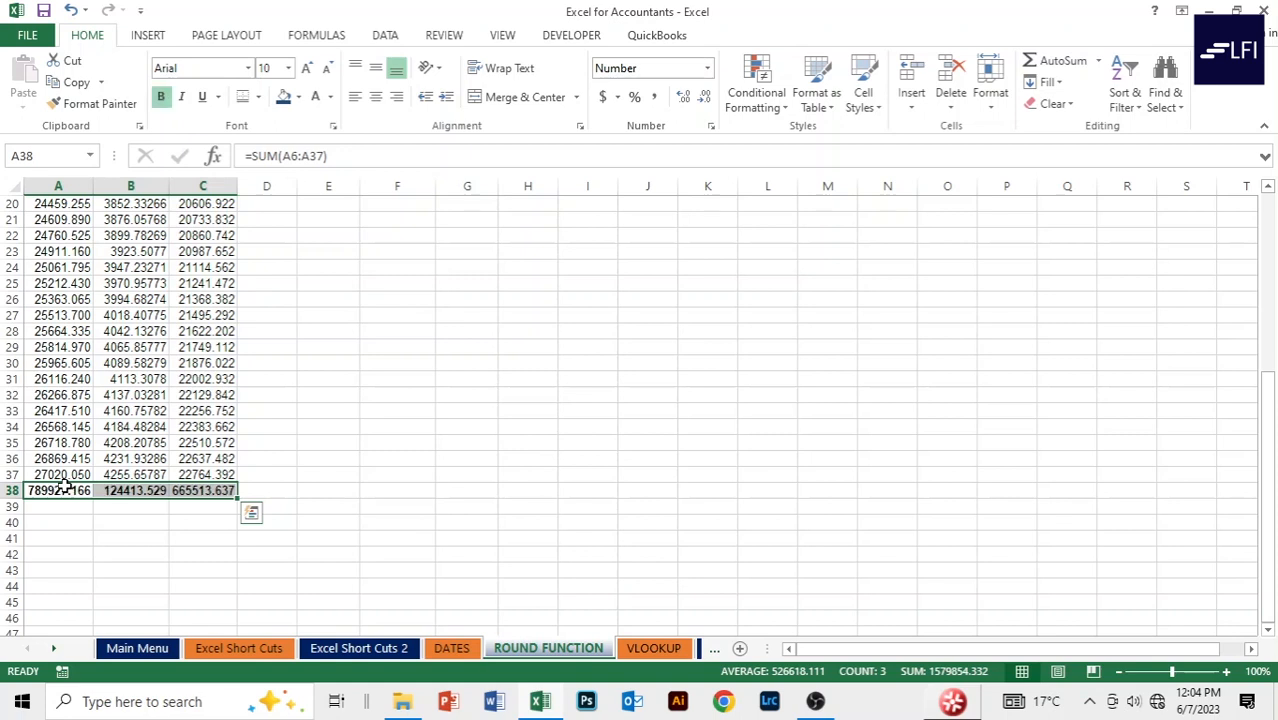
pyautogui.press('alt')
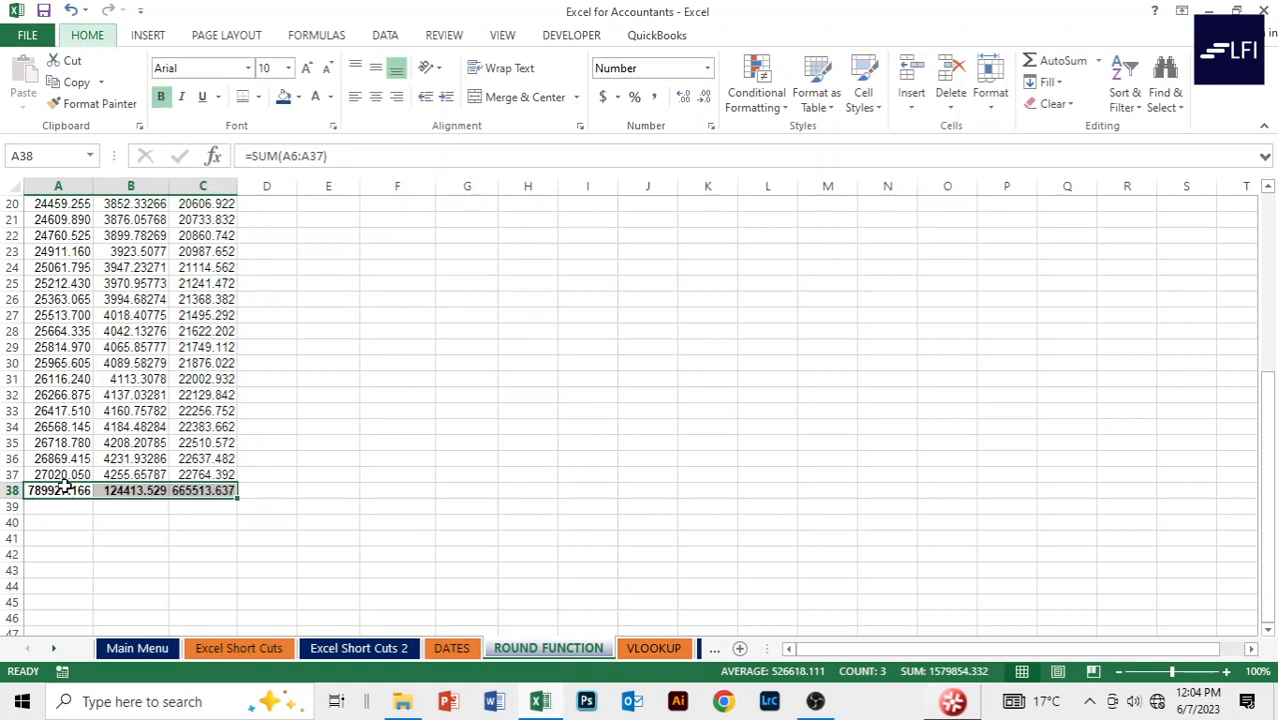
pyautogui.press('h')
pyautogui.press('b')
pyautogui.press('a')
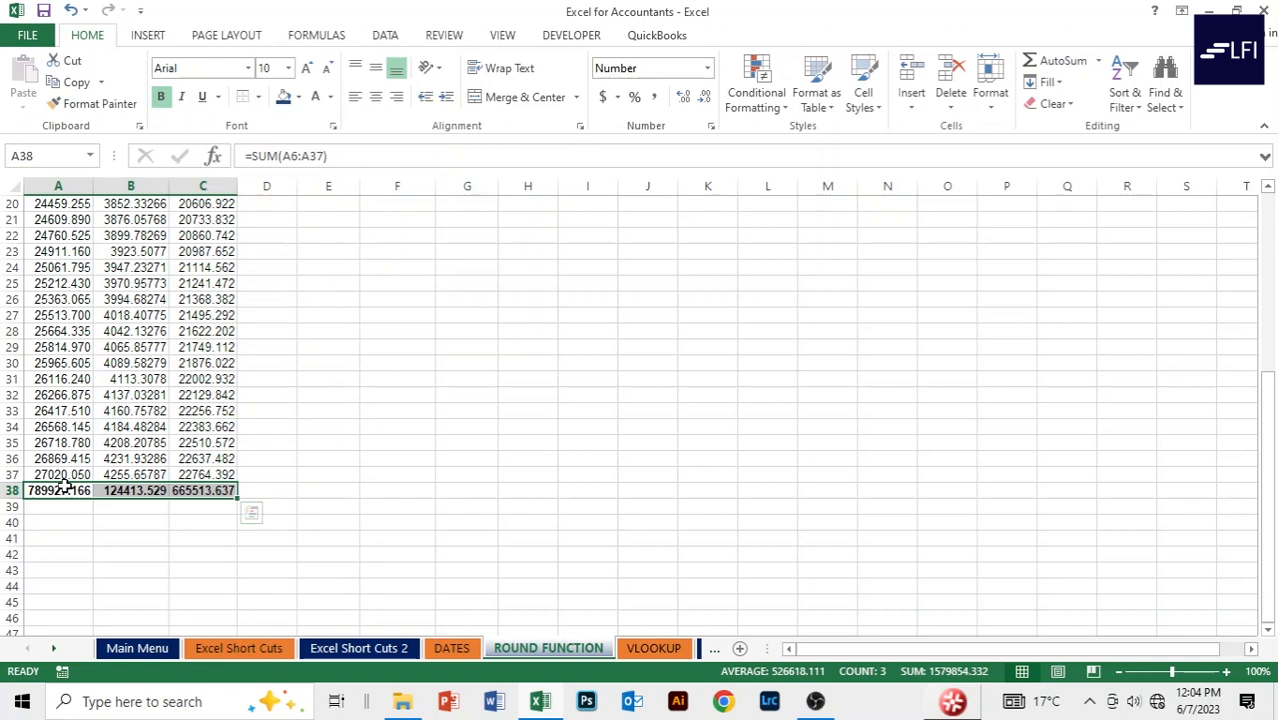
pyautogui.press('Down')
pyautogui.press('Down')
pyautogui.press('Down')
pyautogui.press('Up')
pyautogui.press('Up')
pyautogui.press('Up')
pyautogui.press('Up')
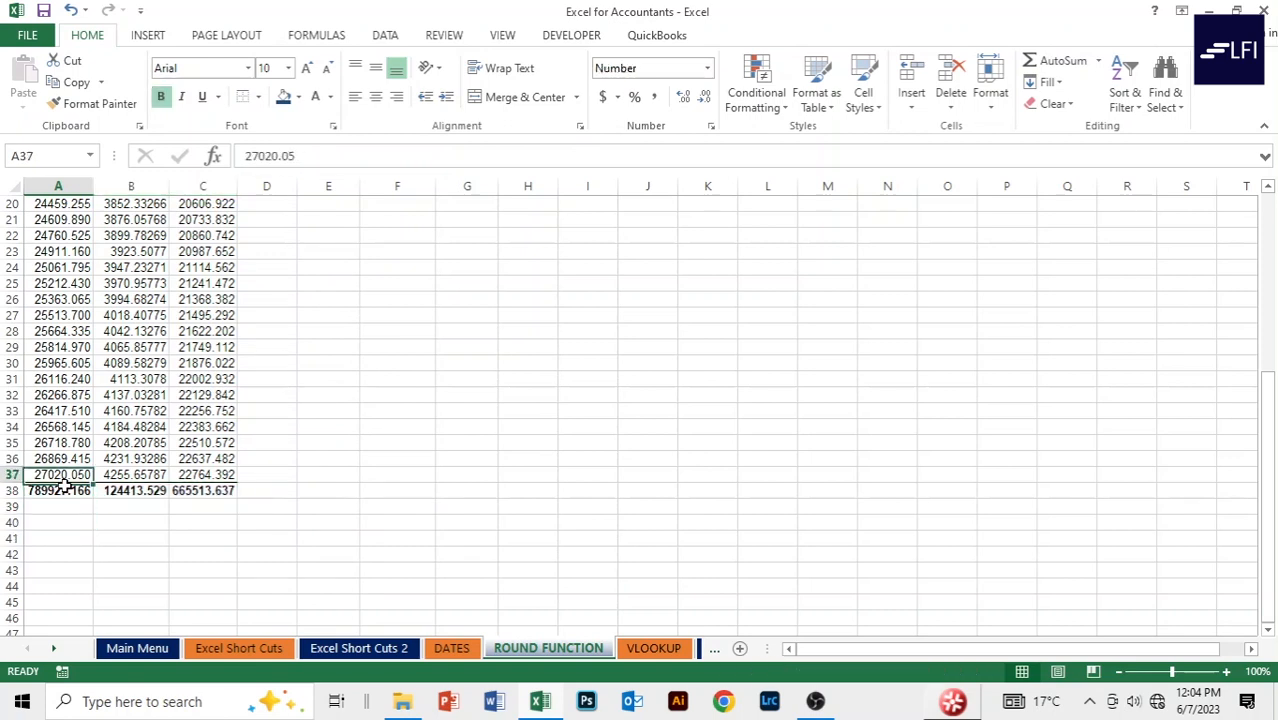
pyautogui.press('Up')
pyautogui.press('Down')
pyautogui.press('Down')
pyautogui.press('Down')
pyautogui.press('Up')
pyautogui.press('Up')
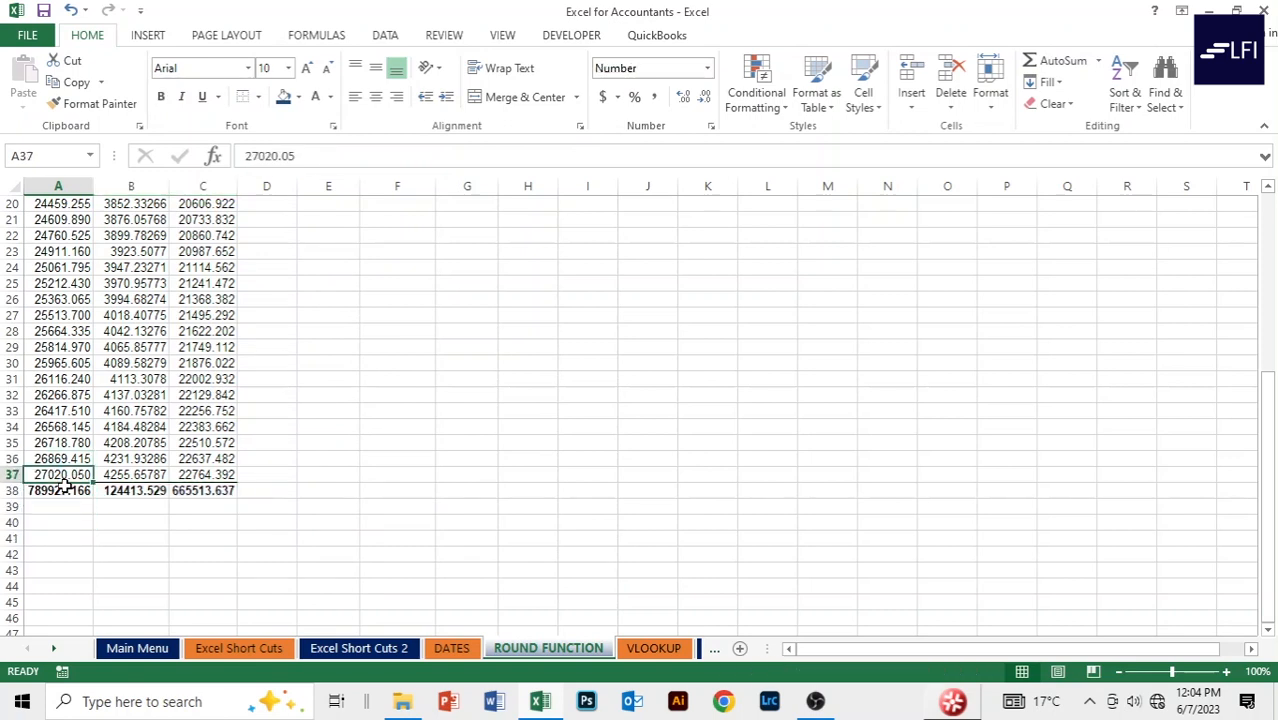
pyautogui.press('Down')
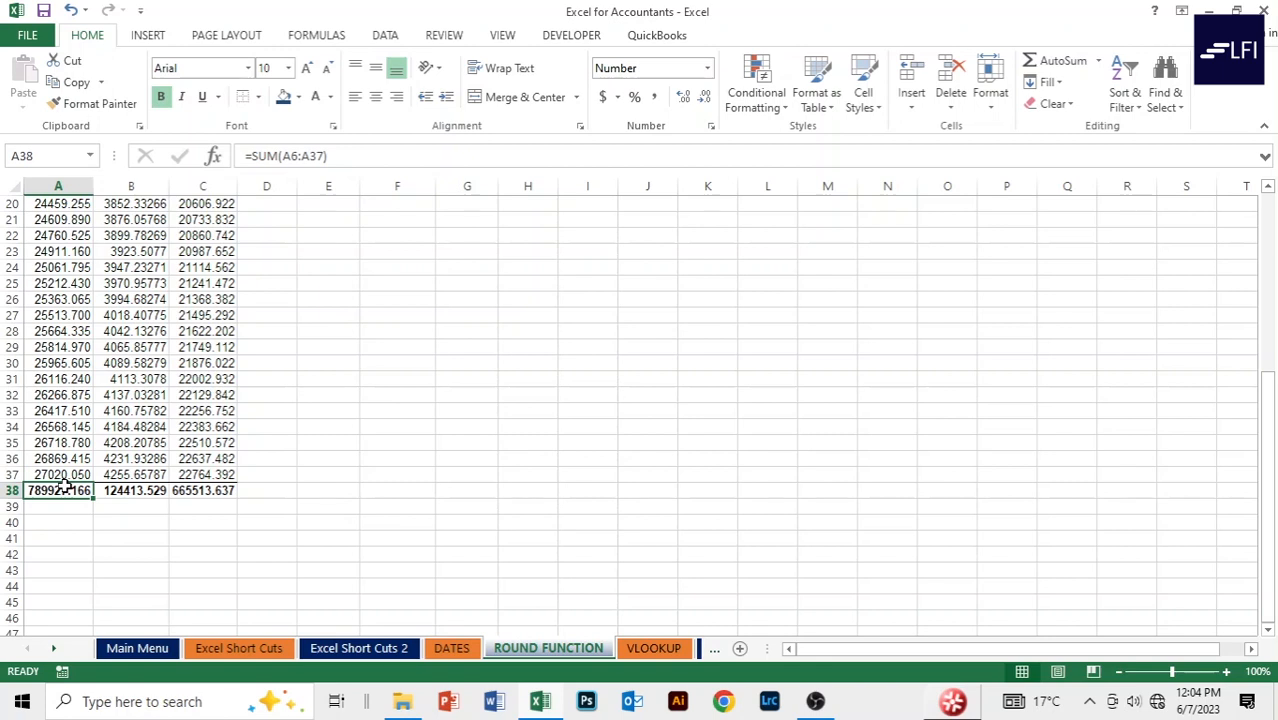
# Step: Examine the totals in A38:C38 and the unrounded tax expense values in column B up to row 6
pyautogui.press('Right')
pyautogui.press('Right')
pyautogui.press('Right')
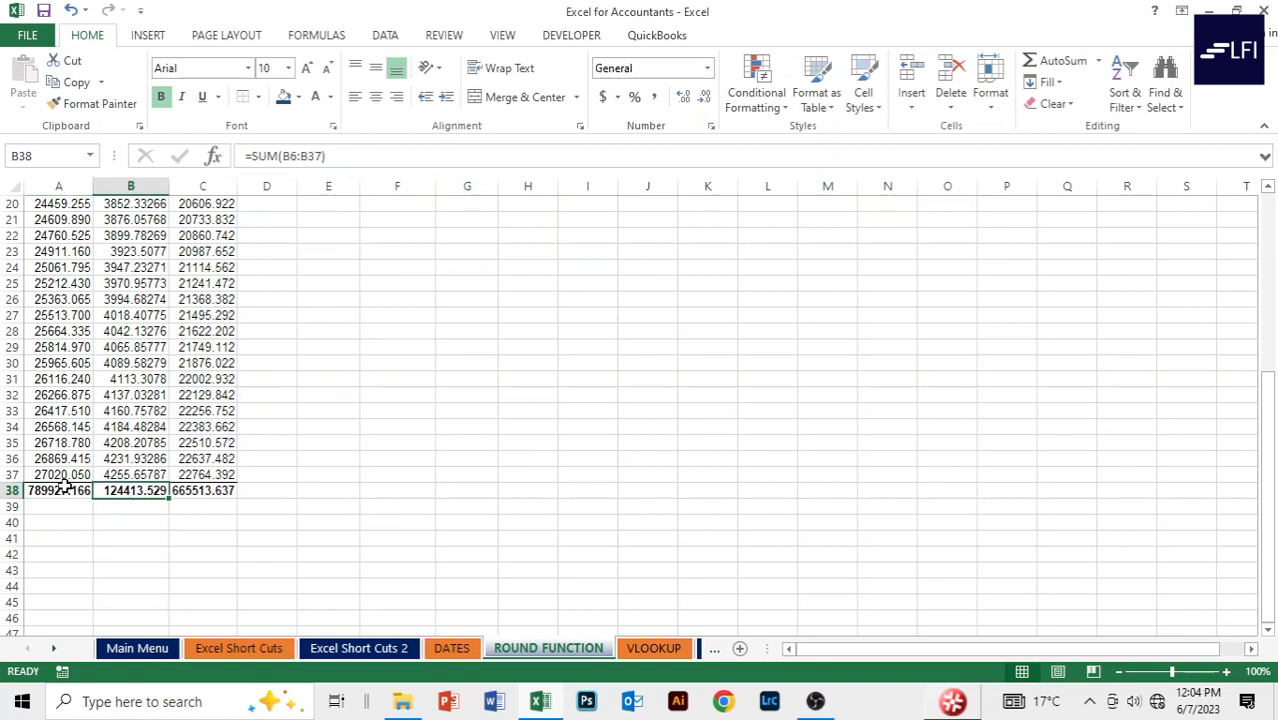
pyautogui.press('Left')
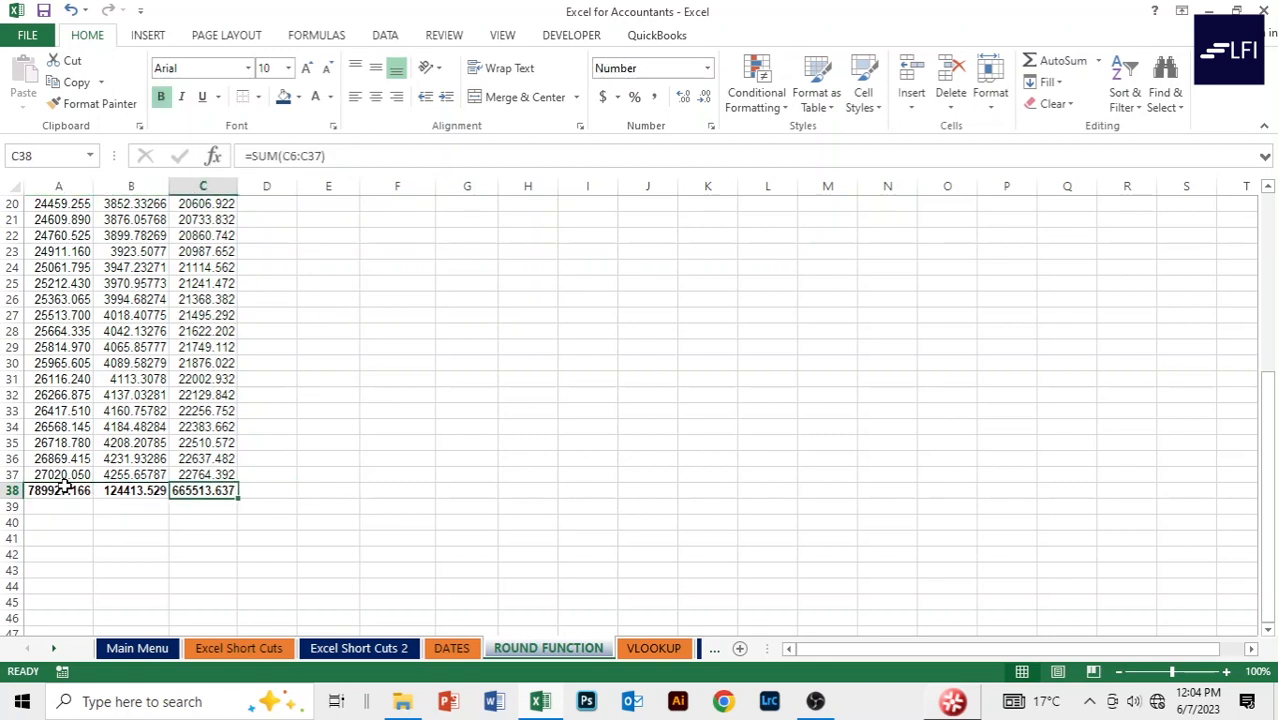
pyautogui.press('Up')
pyautogui.press('Left')
pyautogui.press('Down')
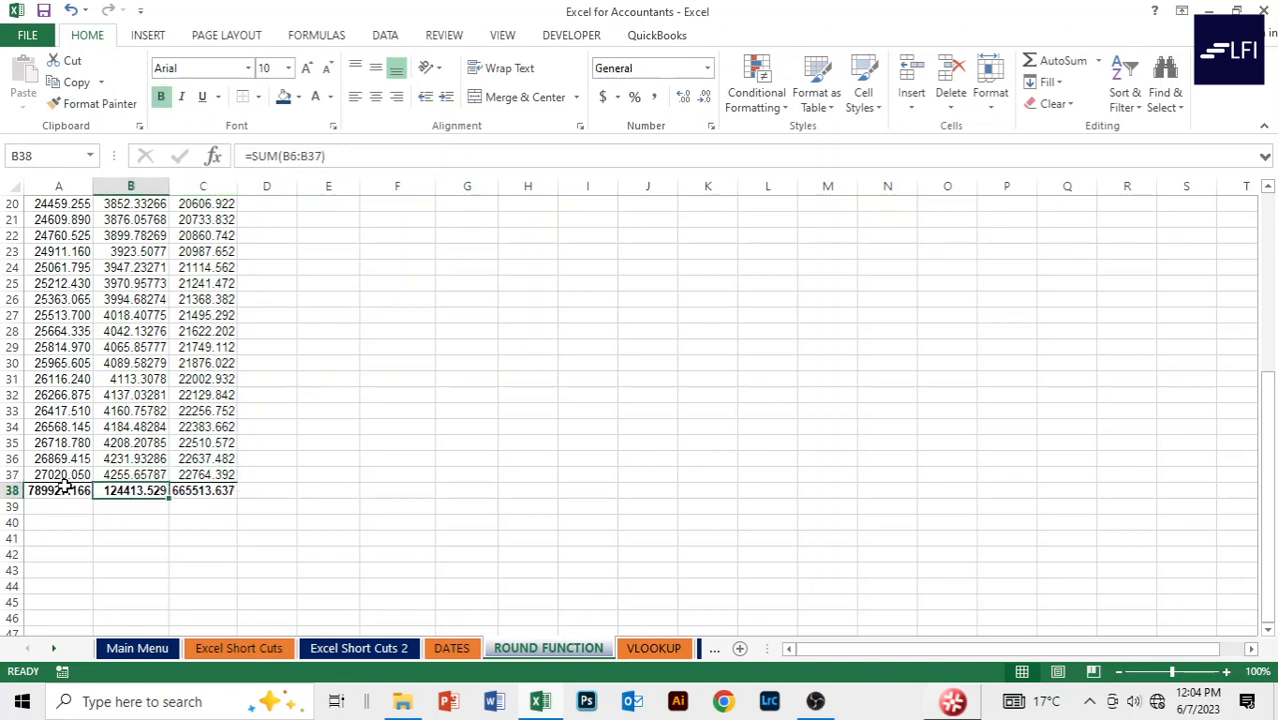
pyautogui.press('Up')
pyautogui.press('Up')
pyautogui.press('Up')
pyautogui.press('Up')
pyautogui.press('Up')
pyautogui.press('Up')
pyautogui.press('Up')
pyautogui.press('Up')
pyautogui.press('Up')
pyautogui.press('Up')
pyautogui.press('Up')
pyautogui.press('Up')
pyautogui.press('Up')
pyautogui.press('Up')
pyautogui.press('Up')
pyautogui.press('Up')
pyautogui.press('Up')
pyautogui.press('Up')
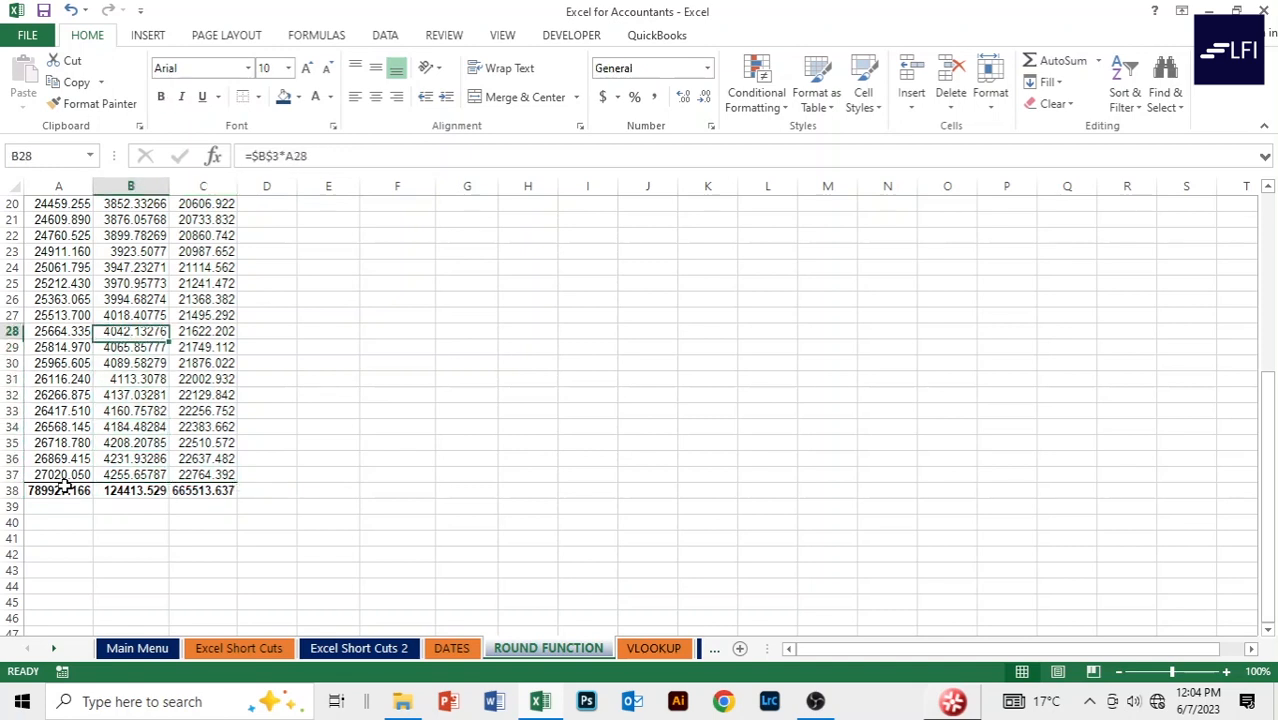
pyautogui.press('Down')
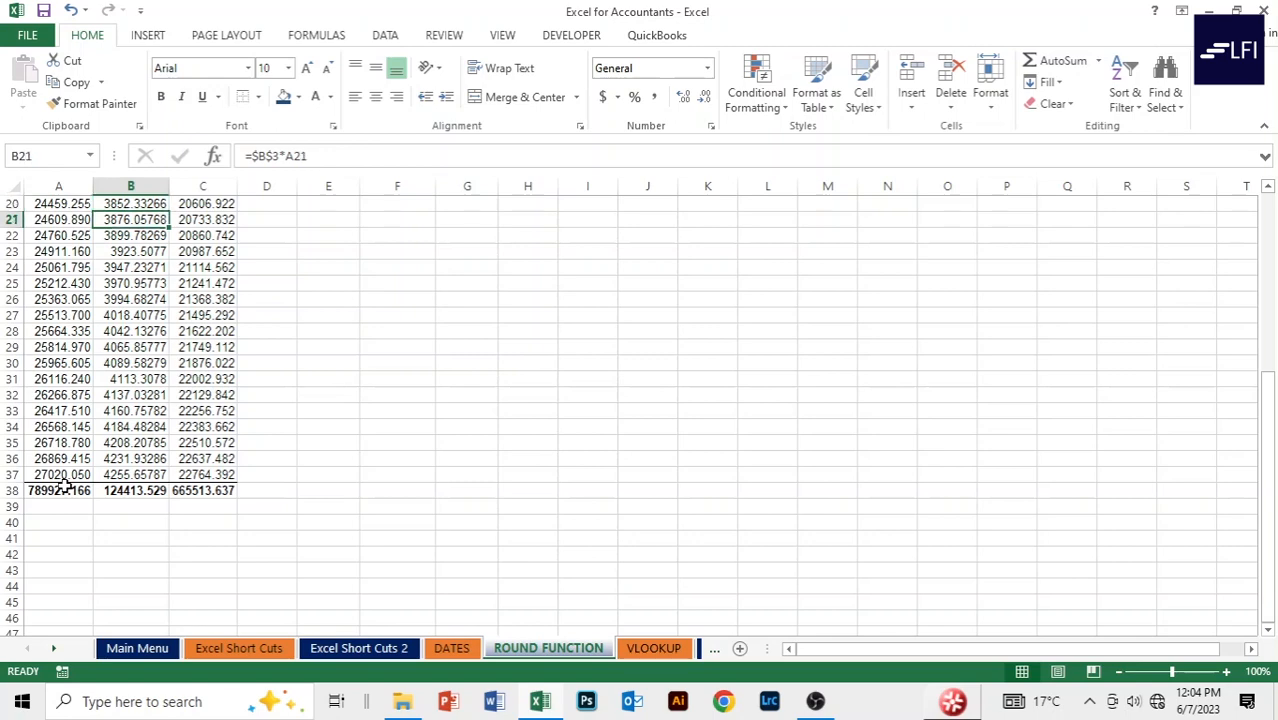
pyautogui.press('Up')
pyautogui.press('Up')
pyautogui.press('Up')
pyautogui.press('Up')
pyautogui.press('Up')
pyautogui.press('Up')
pyautogui.press('Up')
pyautogui.press('Up')
pyautogui.press('Up')
pyautogui.press('Up')
pyautogui.press('Up')
pyautogui.press('Up')
pyautogui.press('Up')
pyautogui.press('Up')
pyautogui.press('Up')
pyautogui.press('Up')
pyautogui.press('Up')
pyautogui.press('Up')
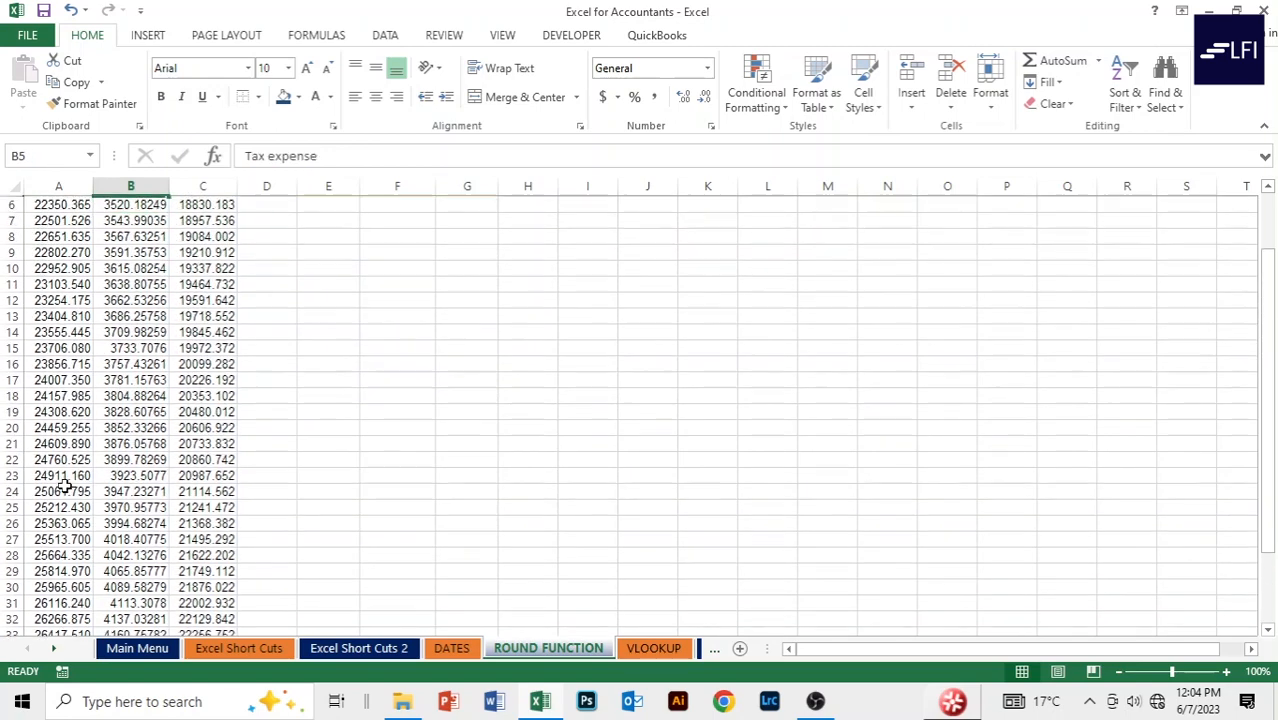
pyautogui.press('Down')
pyautogui.press('Down')
pyautogui.press('Down')
pyautogui.press('Down')
pyautogui.press('Down')
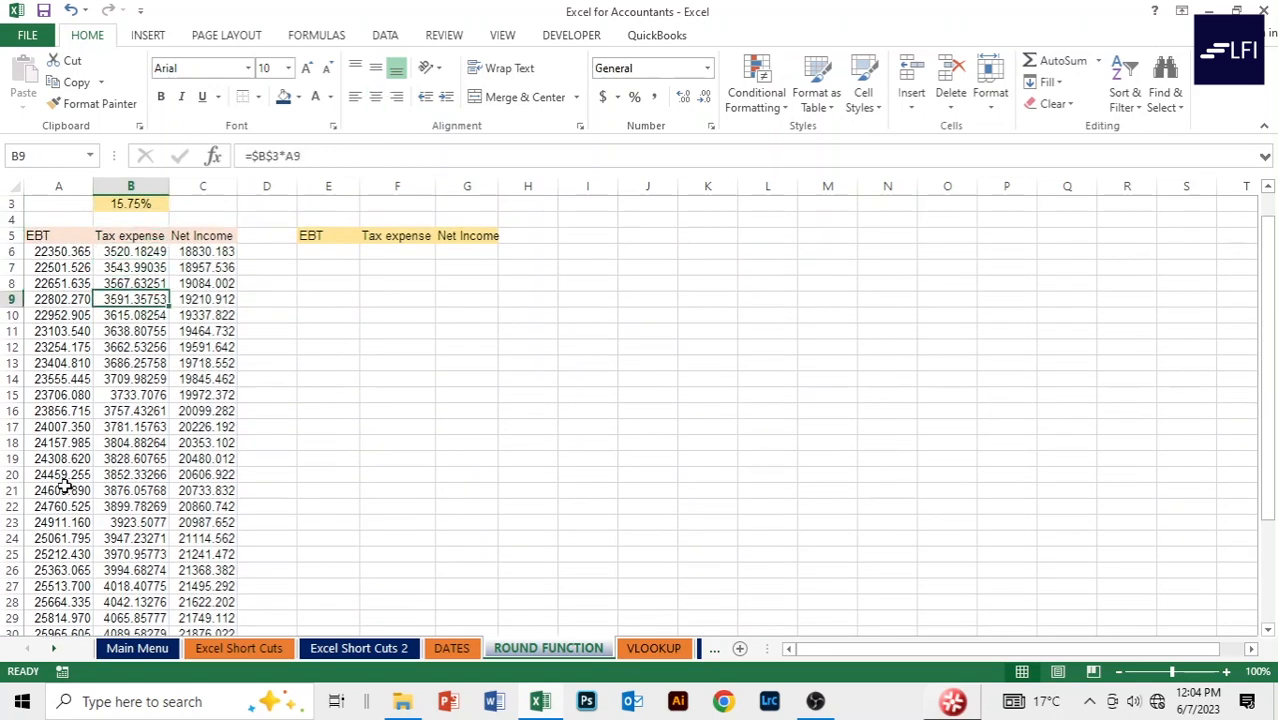
pyautogui.press('Down')
pyautogui.press('Up')
pyautogui.press('Up')
pyautogui.press('Up')
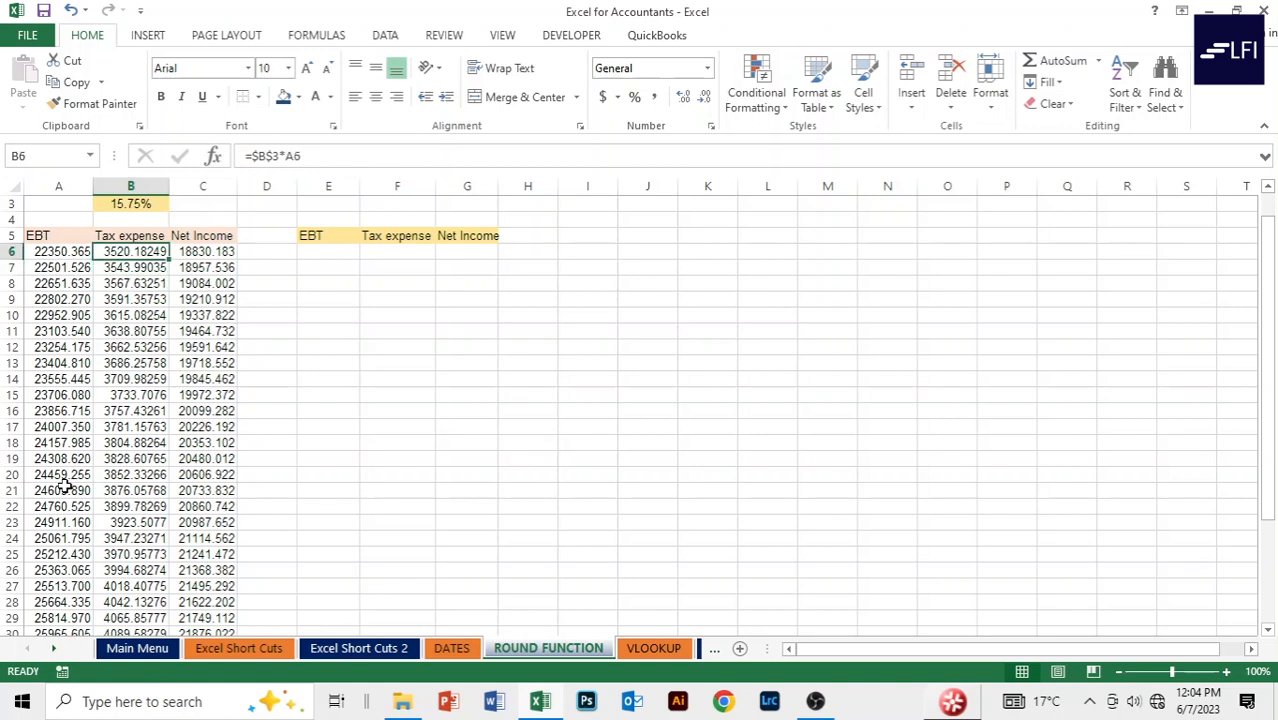
# Step: Link E6 to the original EBT with =A6 and fill the formula down through E37
pyautogui.press('Right')
pyautogui.press('Right')
pyautogui.press('Right')
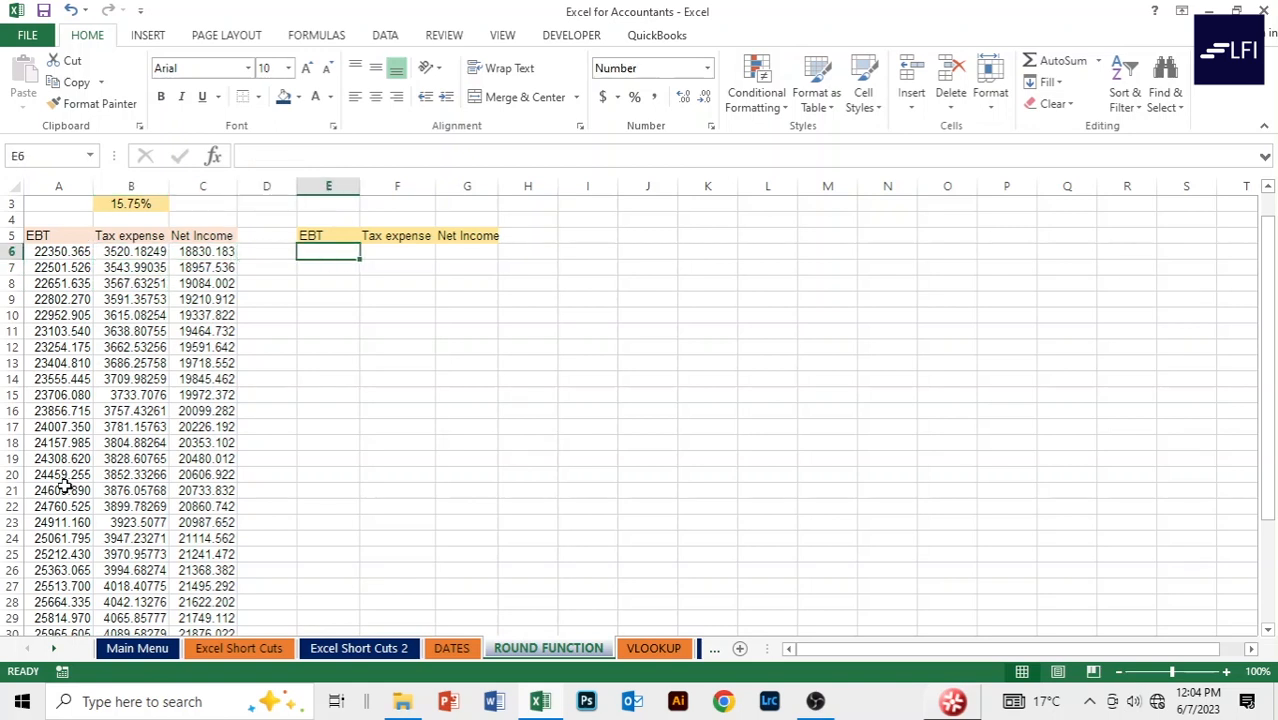
pyautogui.write('=')
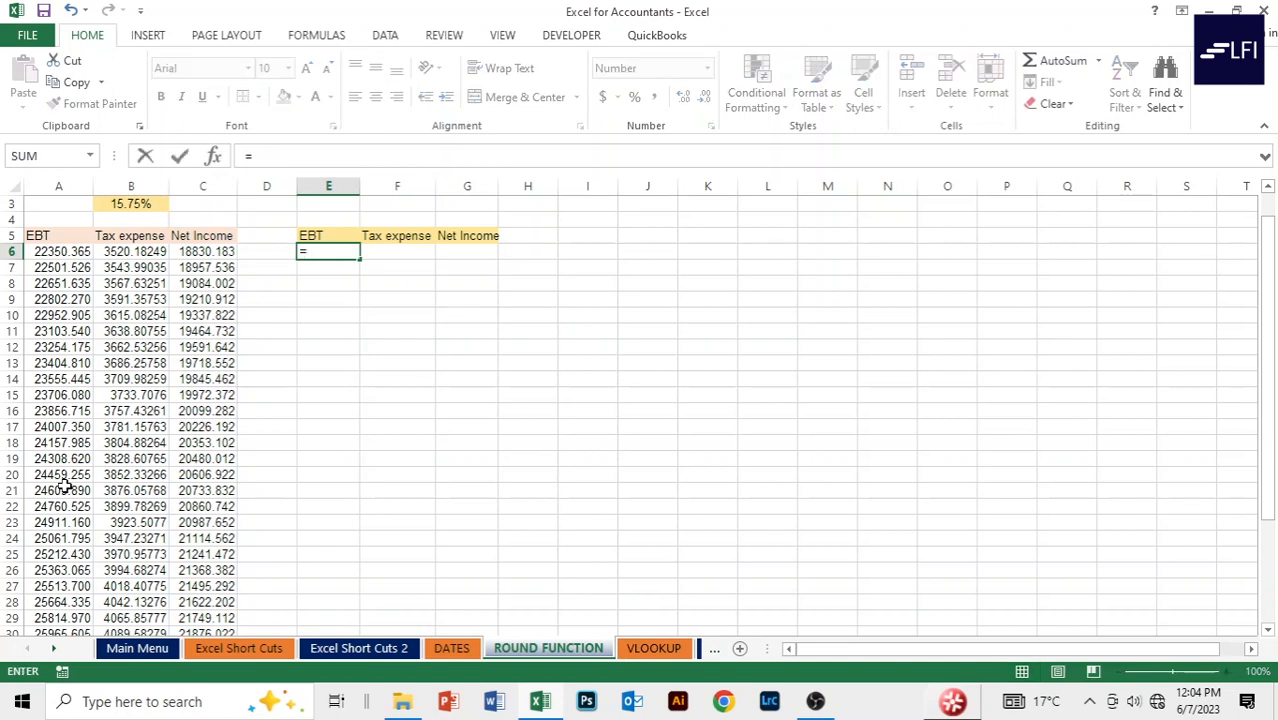
pyautogui.press('Left')
pyautogui.press('Left')
pyautogui.press('Left')
pyautogui.press('Left')
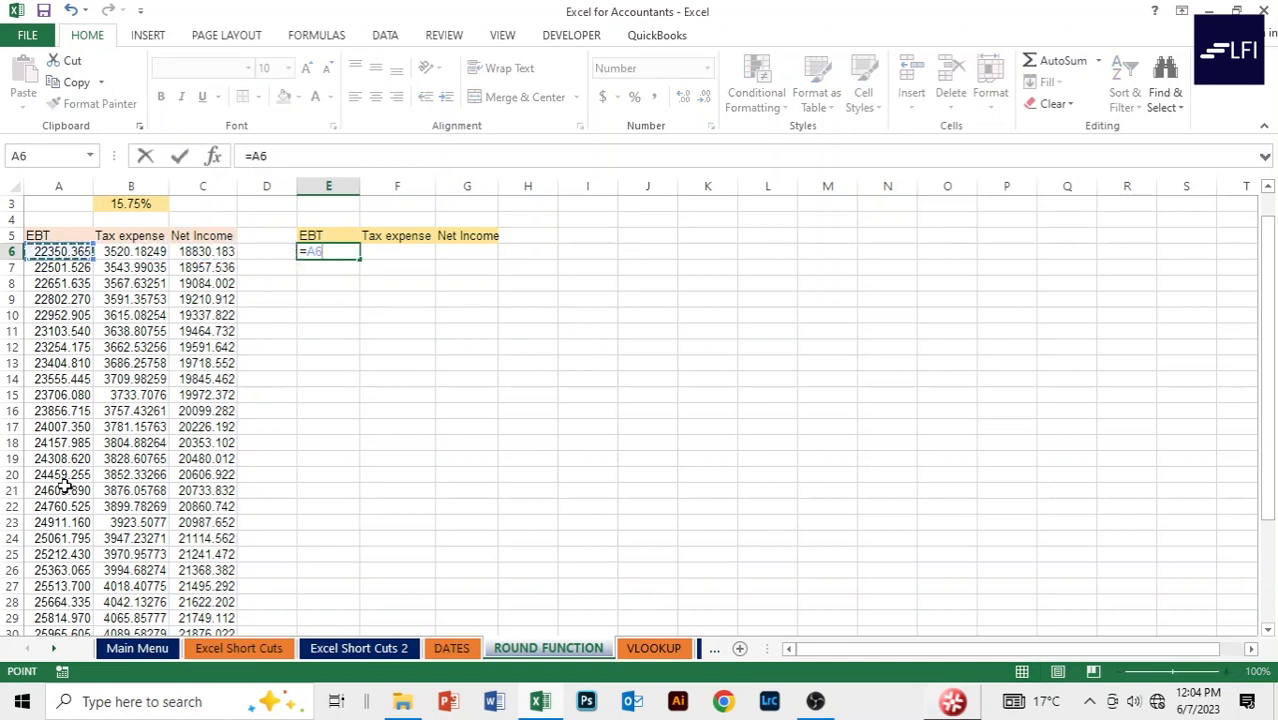
pyautogui.press('Return')
pyautogui.press('Up')
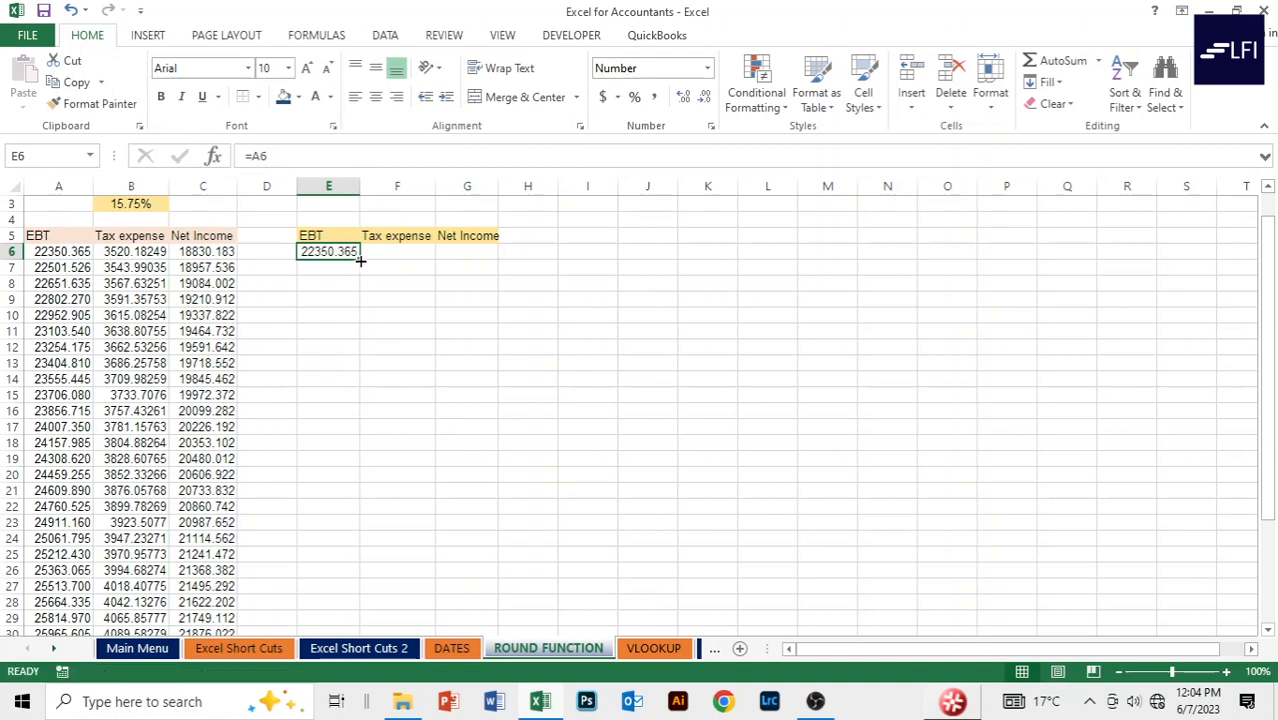
pyautogui.moveTo(360, 260); pyautogui.dragTo(354, 526)
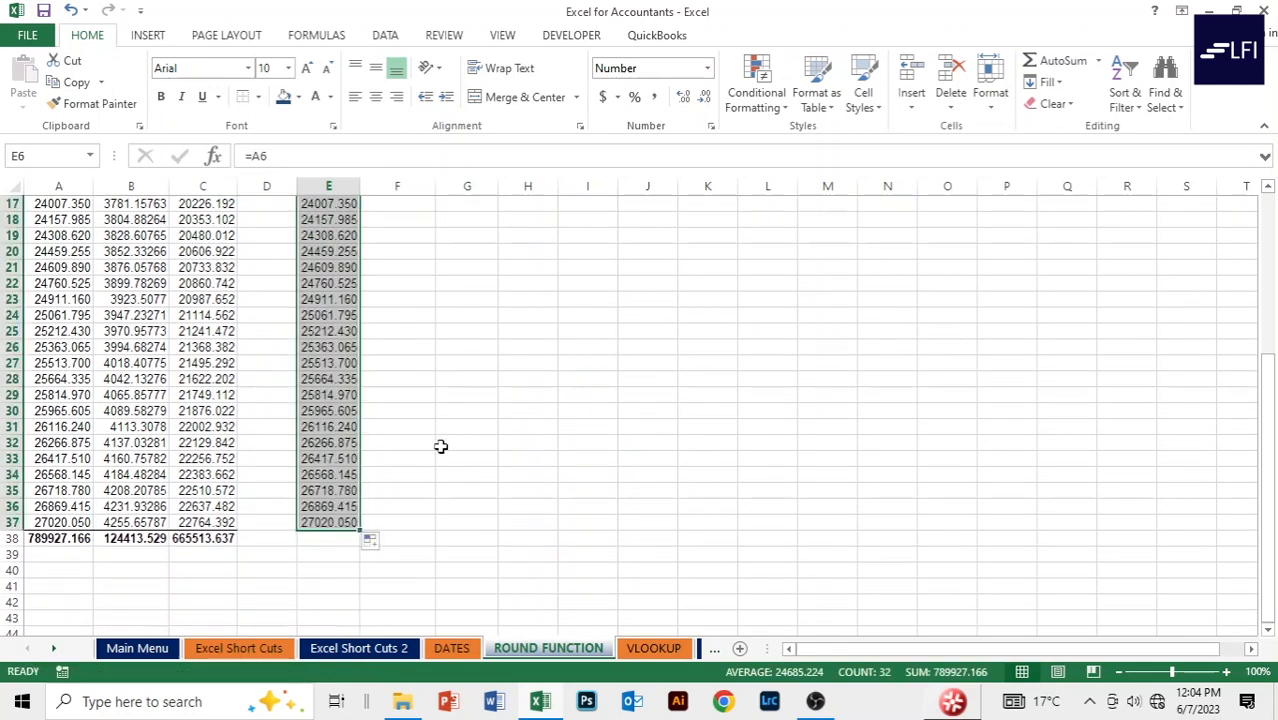
pyautogui.click(475, 315)
# Step: Calculate rounded tax expense in F6 as =ROUND($B$3*E6,2) and fill the formula down through row 37
pyautogui.scroll(6, 480, 312)
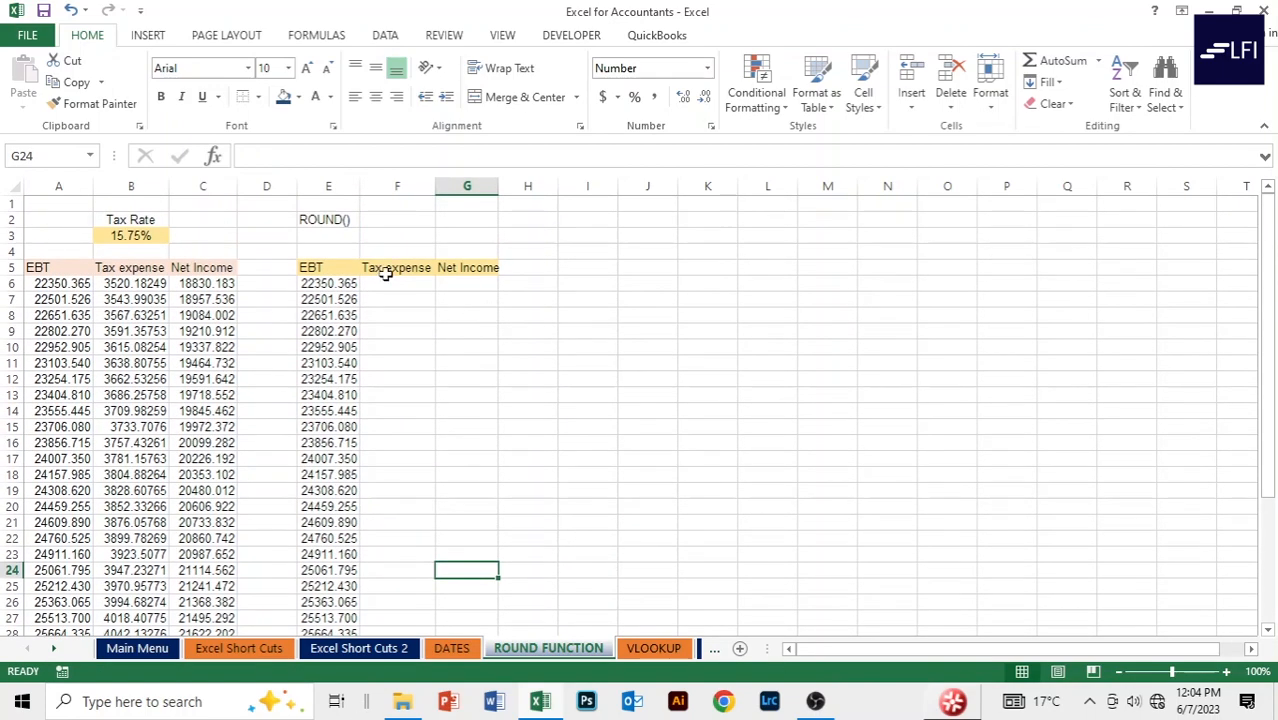
pyautogui.click(392, 271)
pyautogui.click(381, 286)
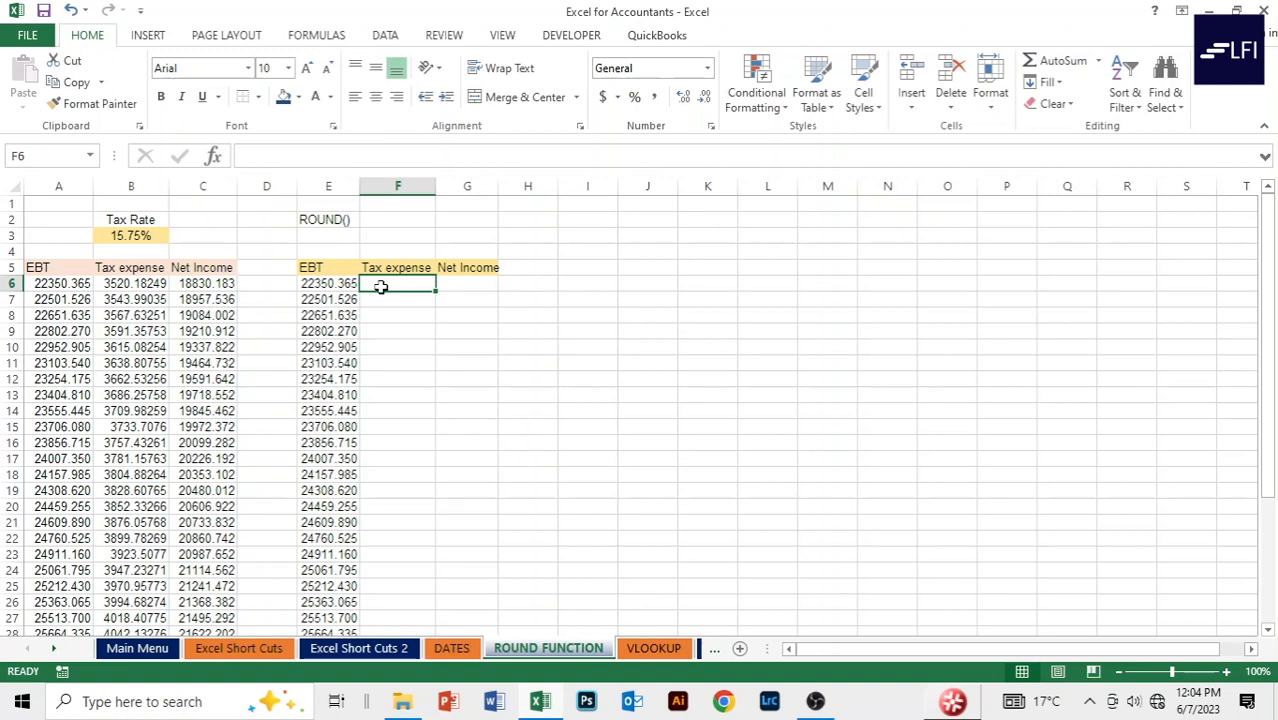
pyautogui.write('=')
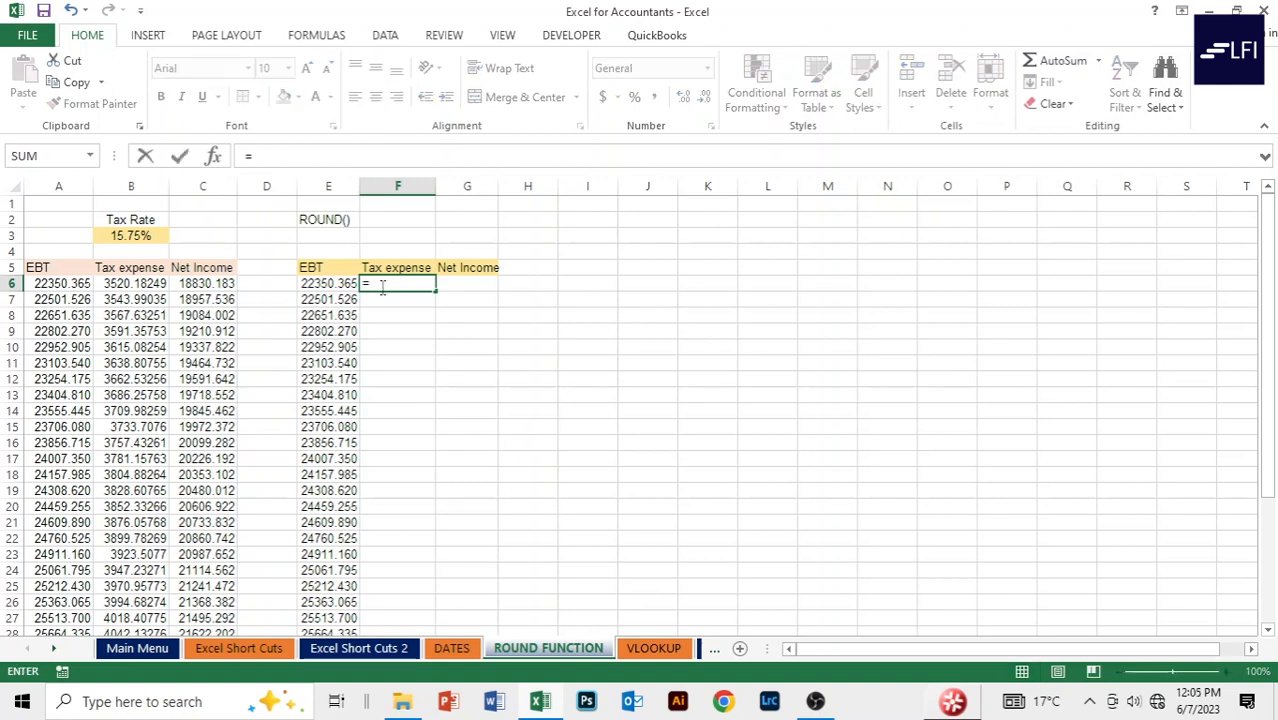
pyautogui.write('rou')
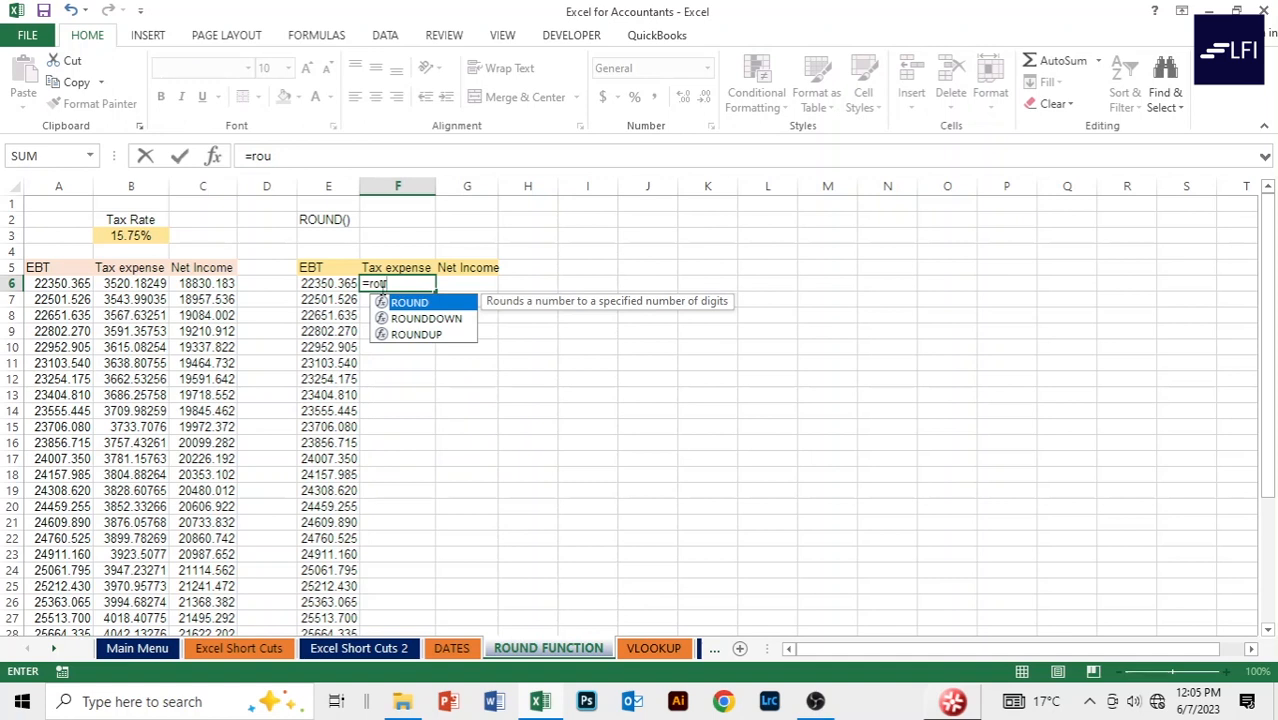
pyautogui.press('Tab')
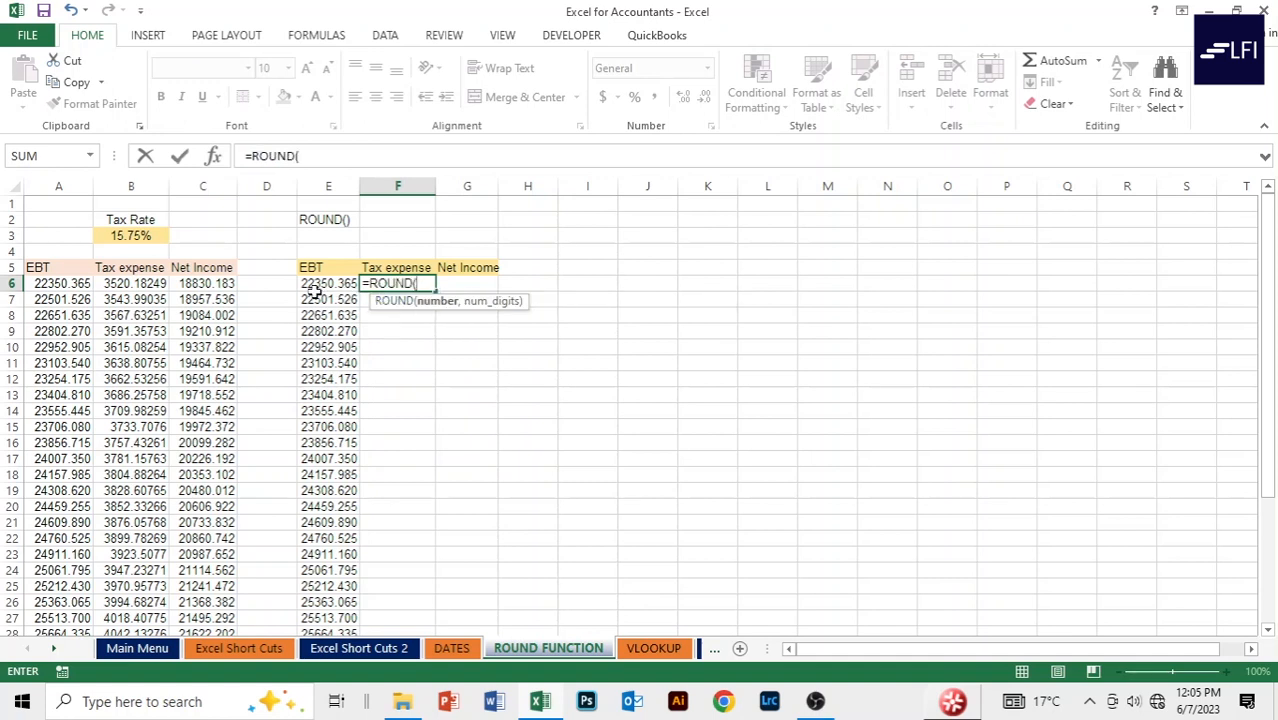
pyautogui.click(125, 235)
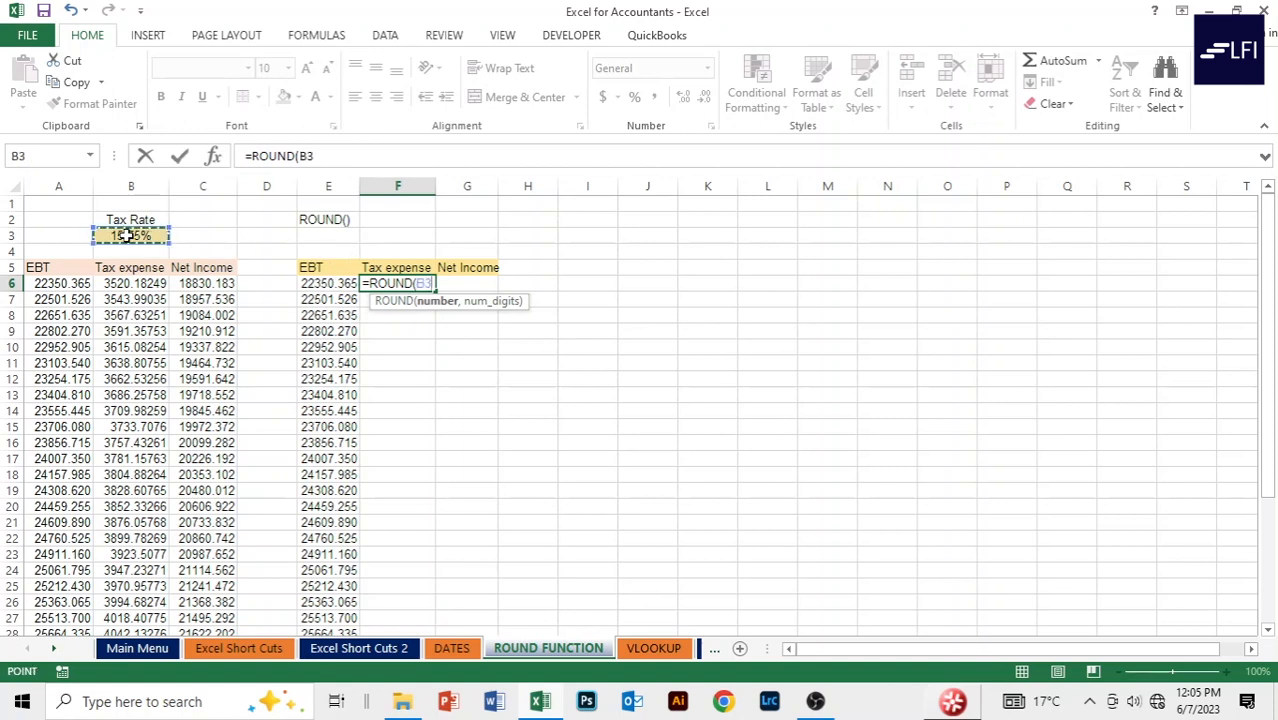
pyautogui.press('F4')
pyautogui.write('*')
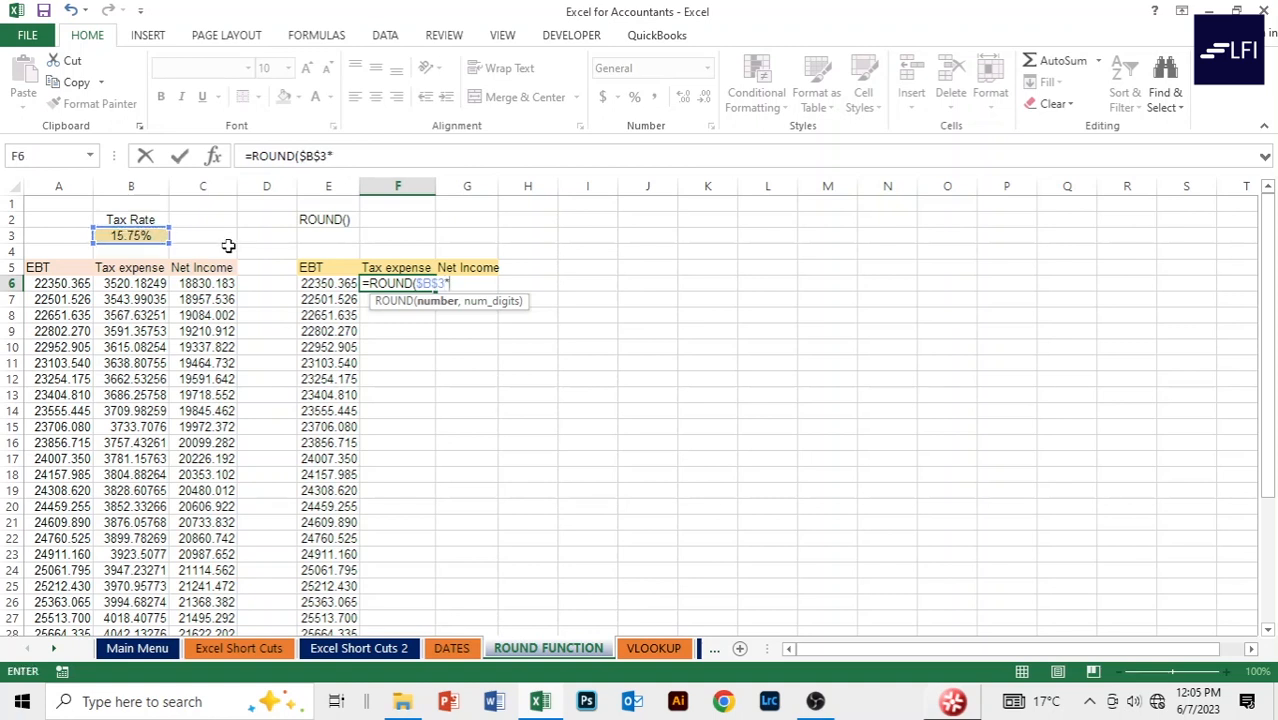
pyautogui.click(330, 284)
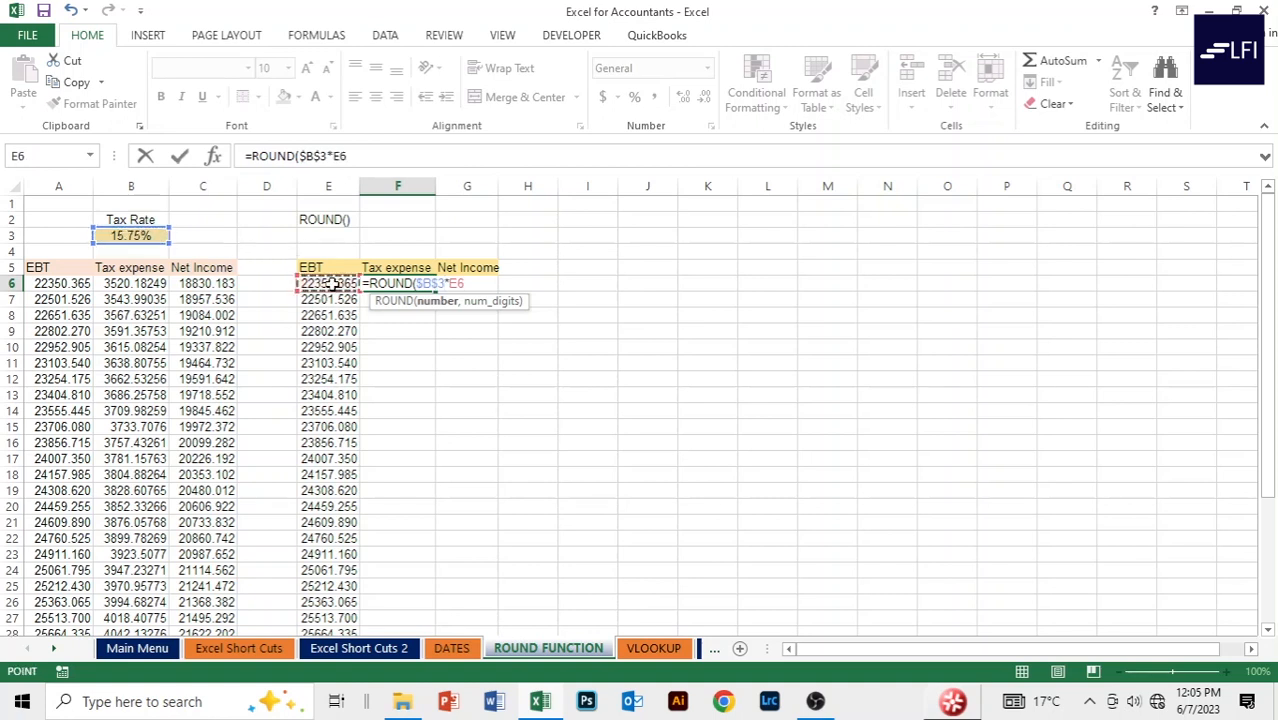
pyautogui.write(',2')
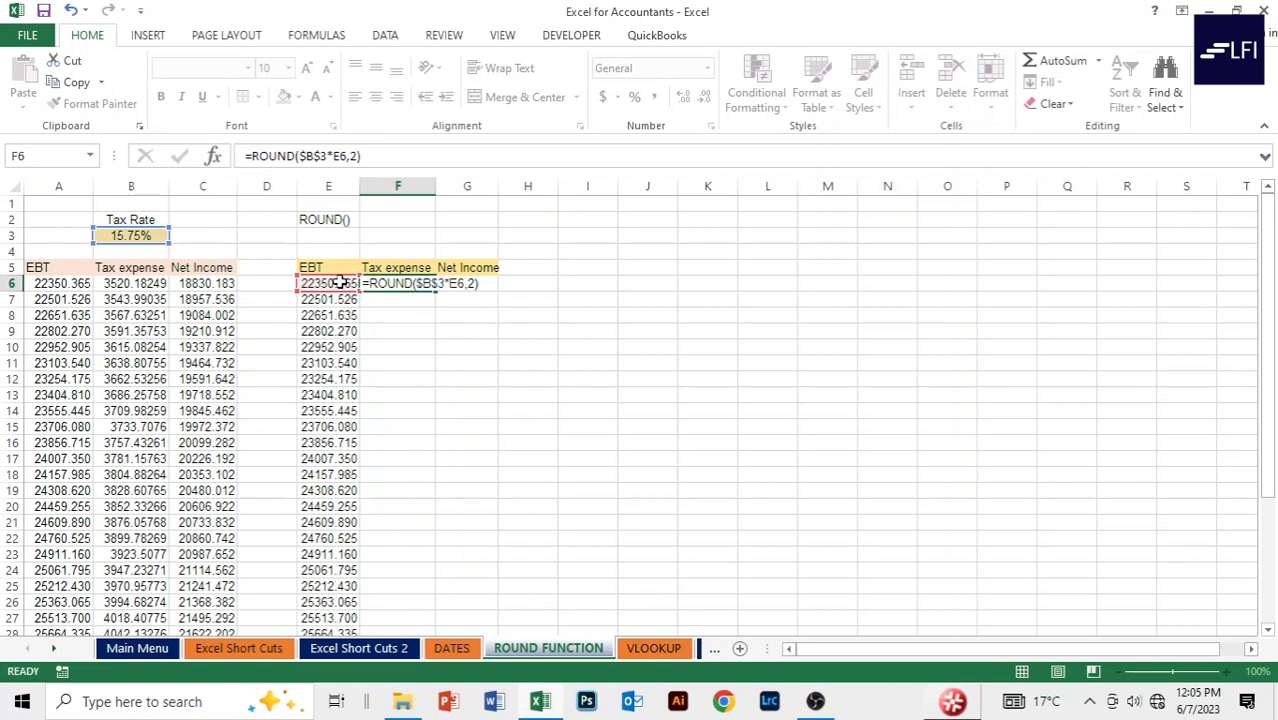
pyautogui.hotkey('ctrl', 'Return')
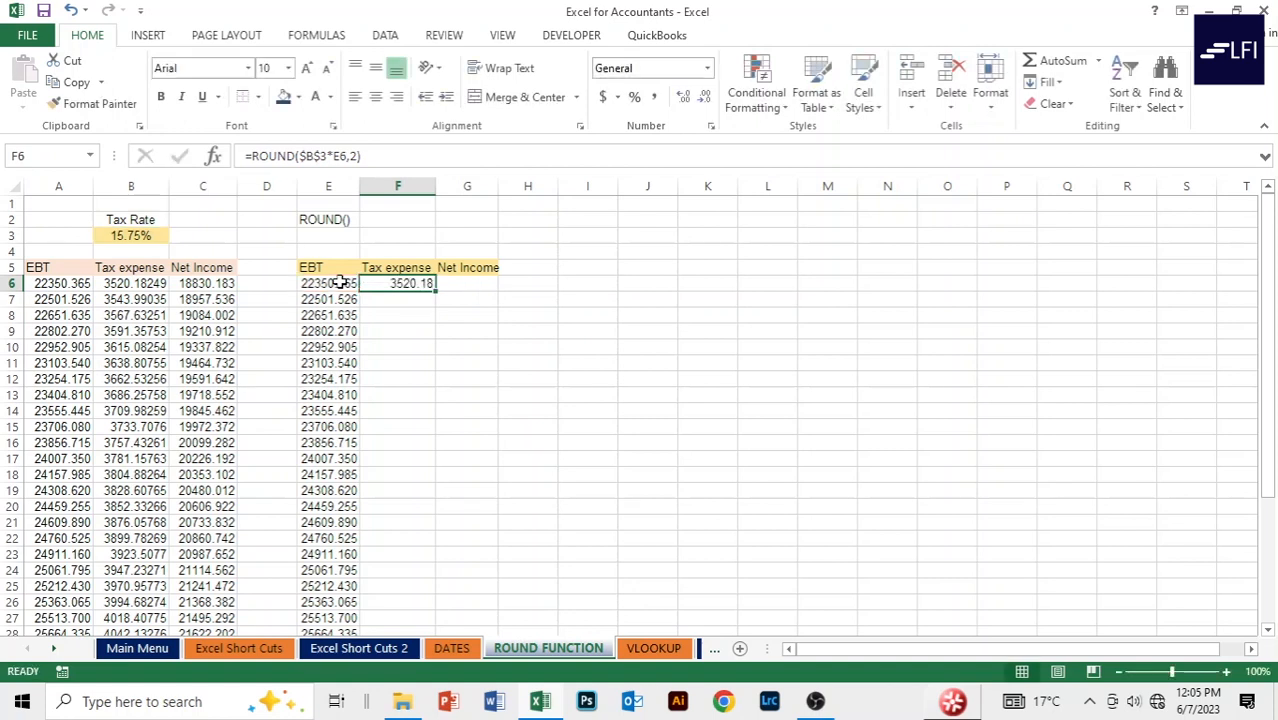
pyautogui.doubleClick(436, 292)
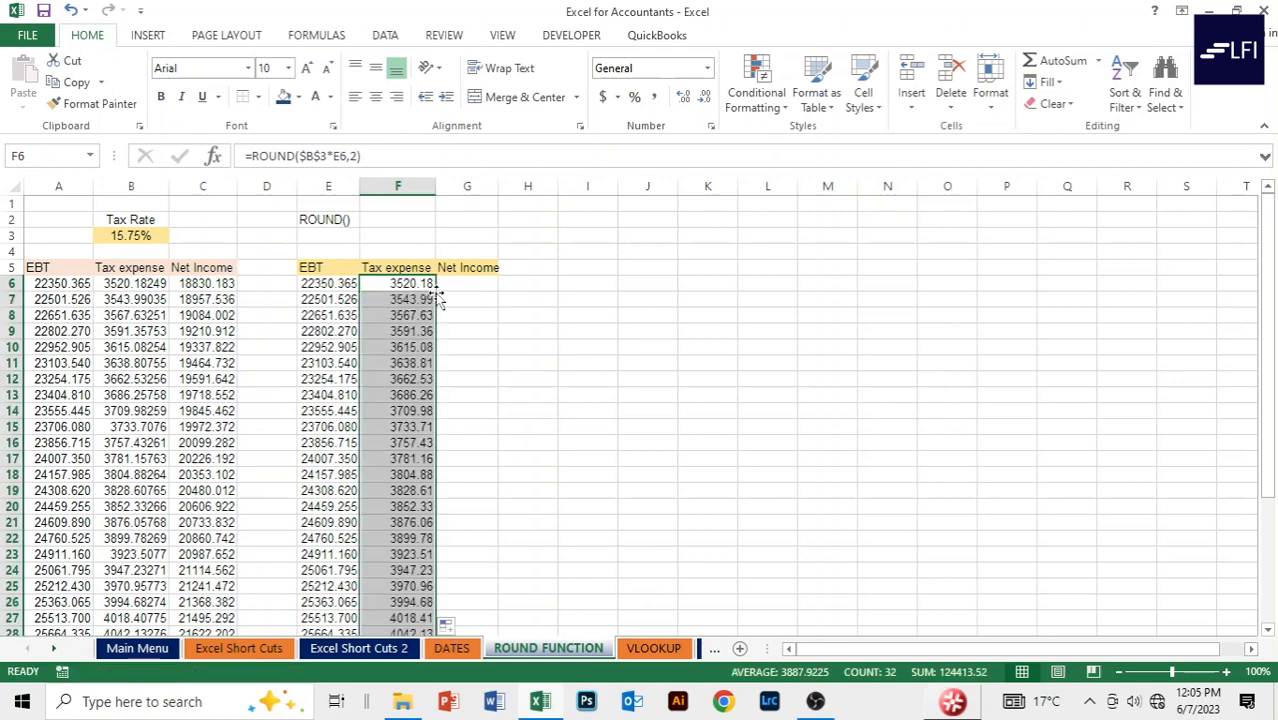
# Step: Total the rounded tax expense column in F38 with =SUM(F6:F37)
pyautogui.scroll(-4, 436, 378)
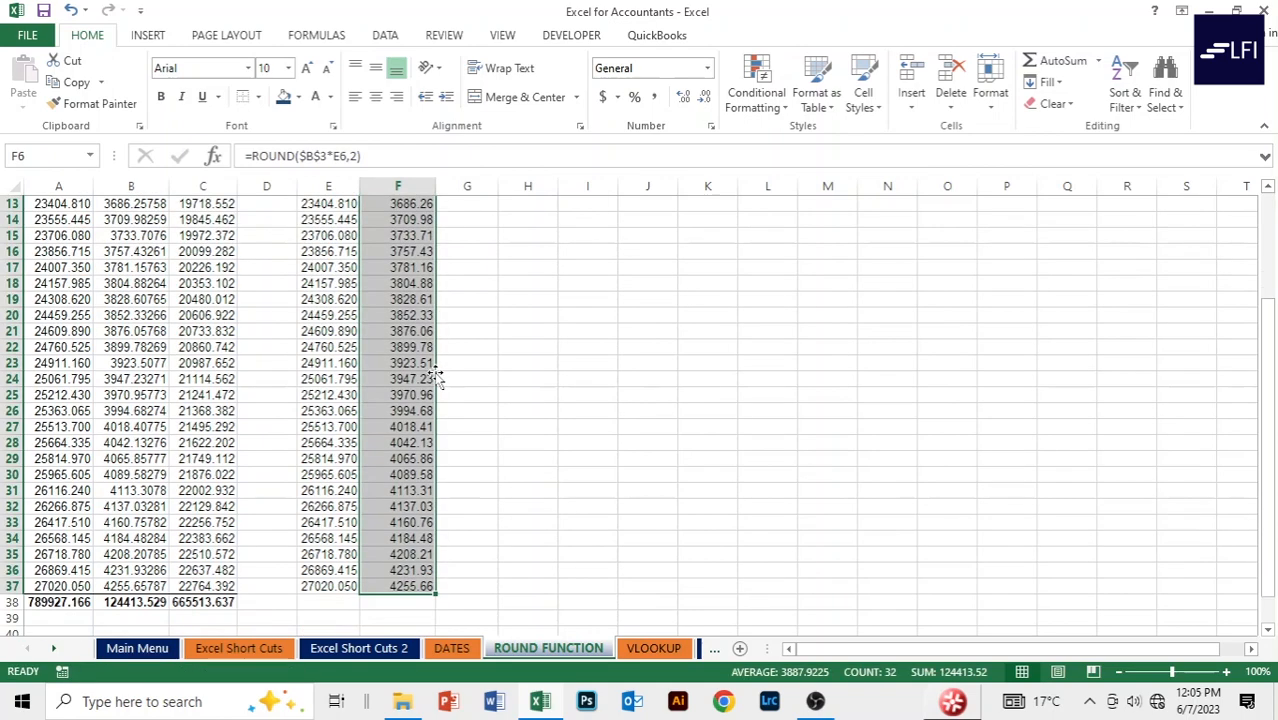
pyautogui.click(379, 602)
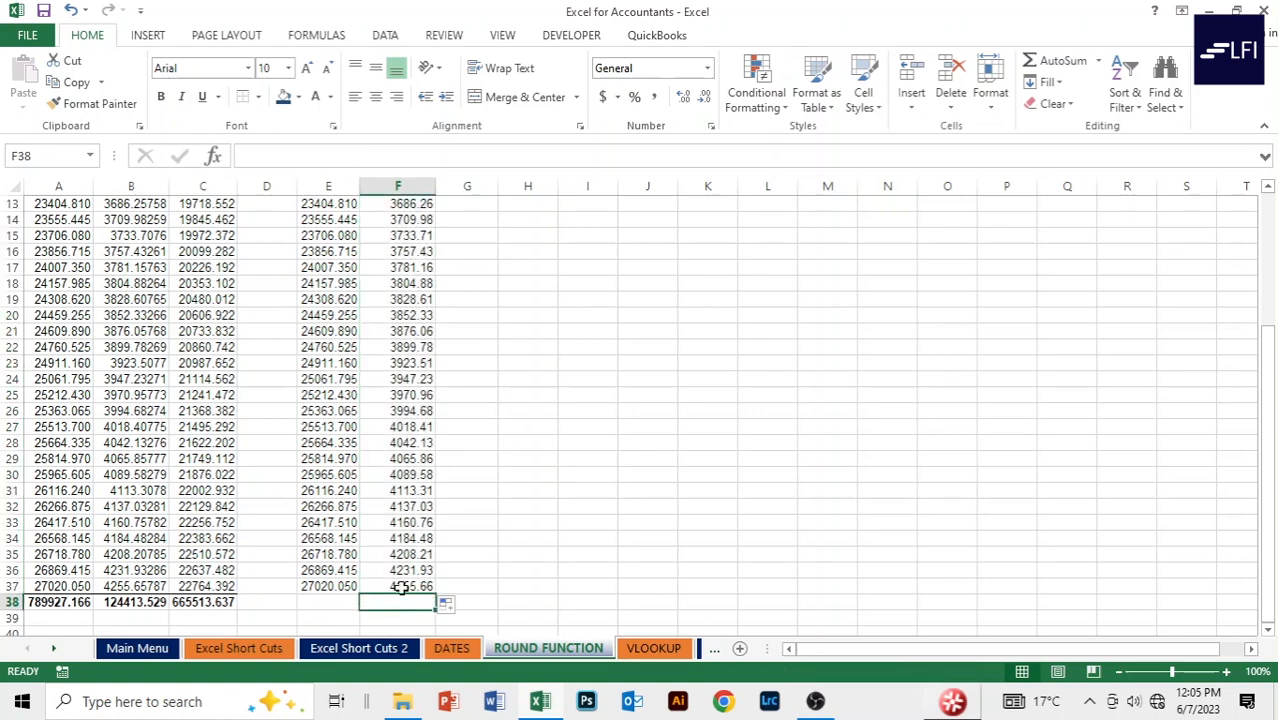
pyautogui.hotkey('alt', '=')
pyautogui.hotkey('ctrl', 'Return')
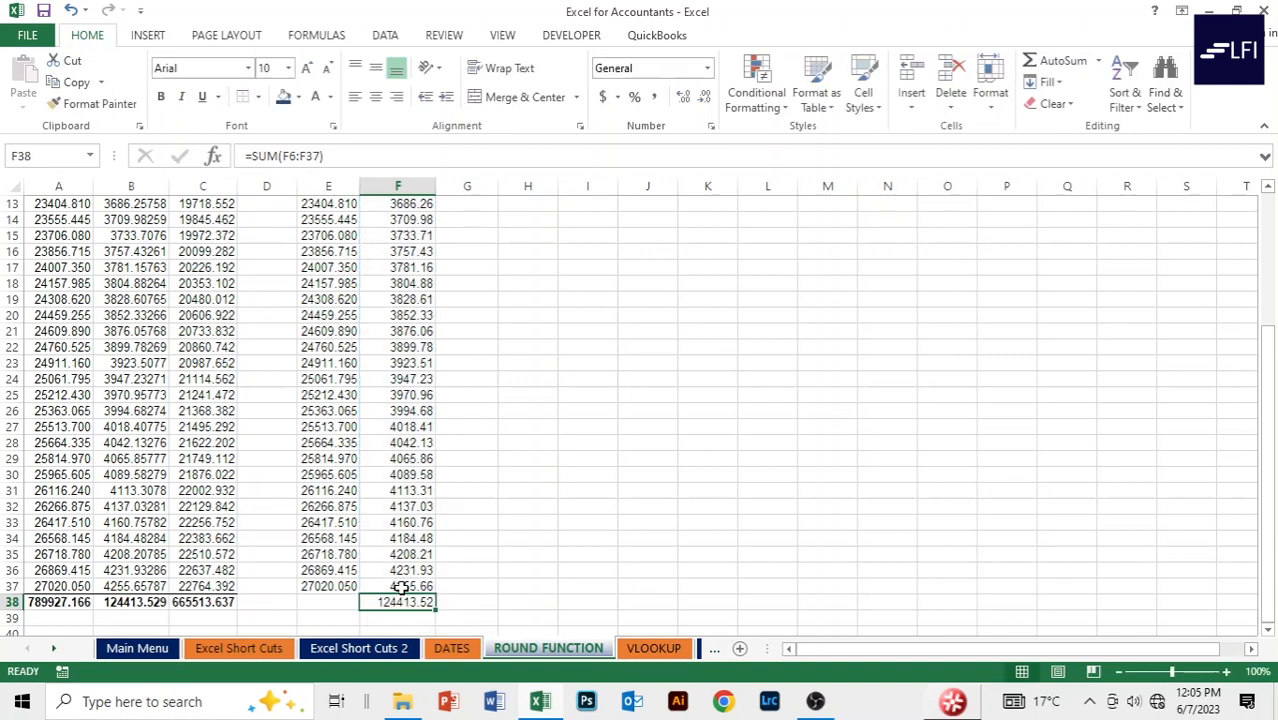
# Step: Review the rounded tax expense values in column F alongside the unrounded ones in column B
pyautogui.click(523, 489)
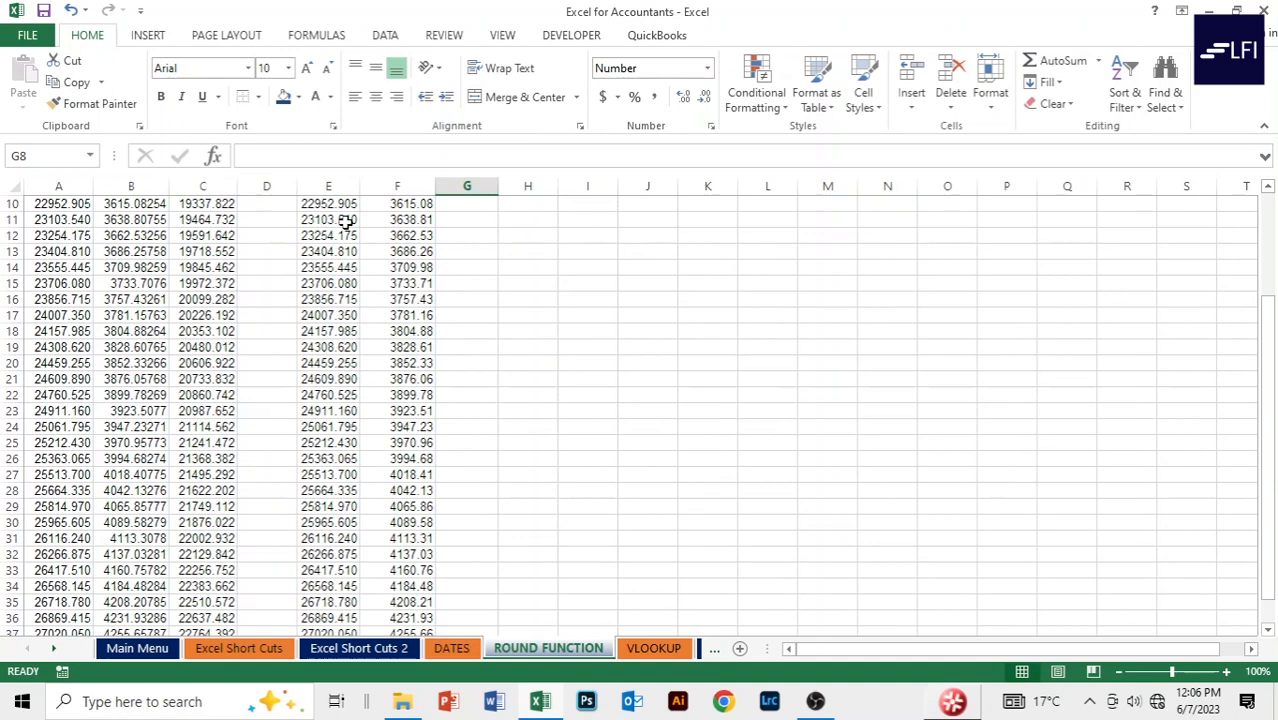
pyautogui.scroll(1, 345, 222)
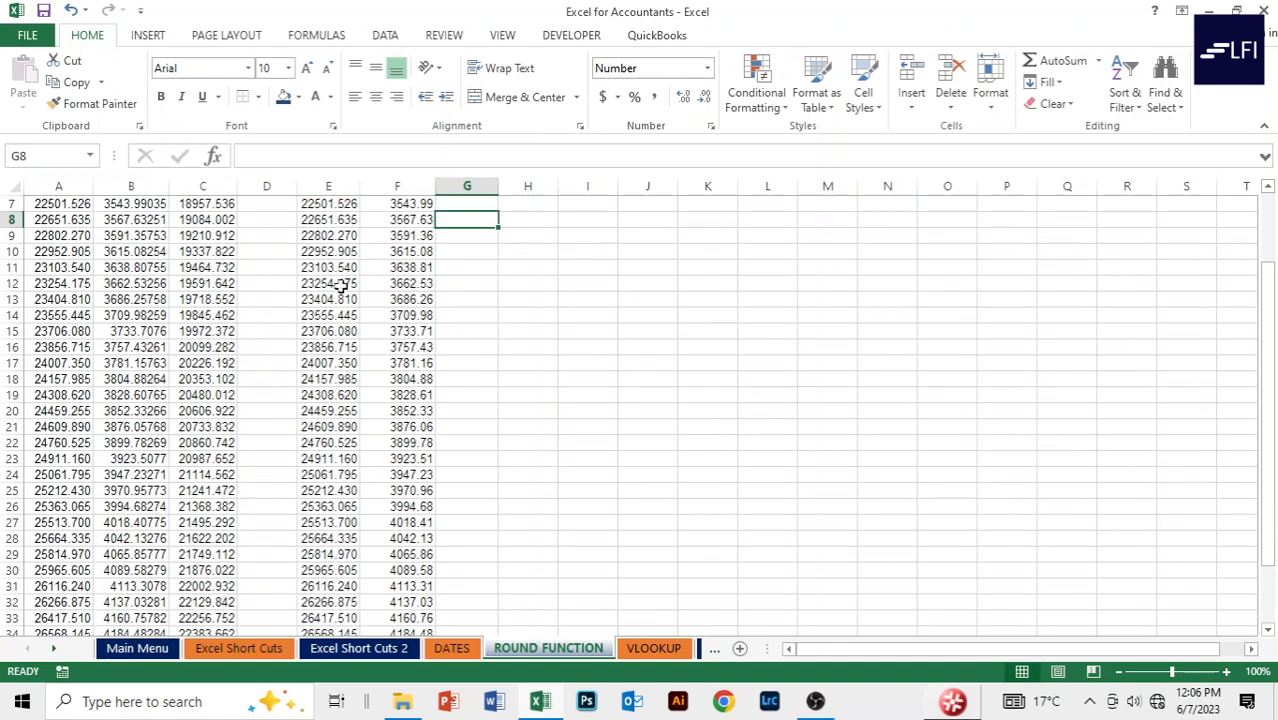
pyautogui.scroll(2, 437, 328)
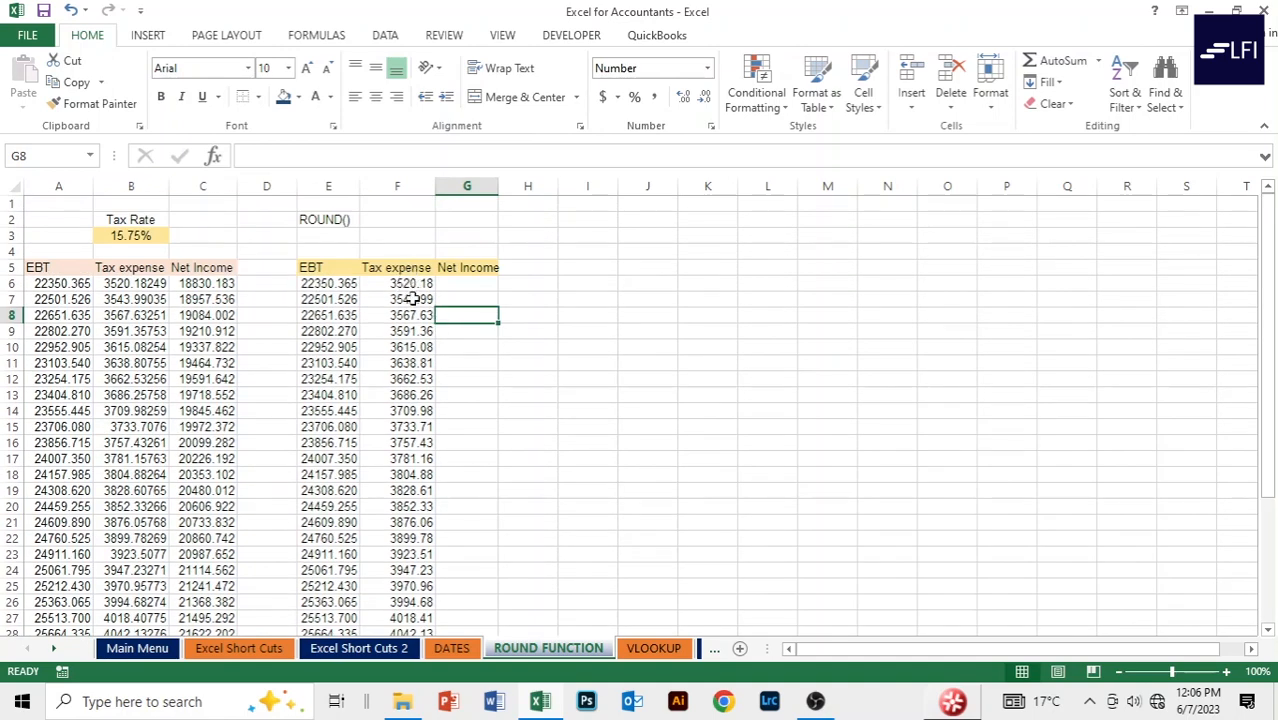
pyautogui.scroll(-5, 410, 348)
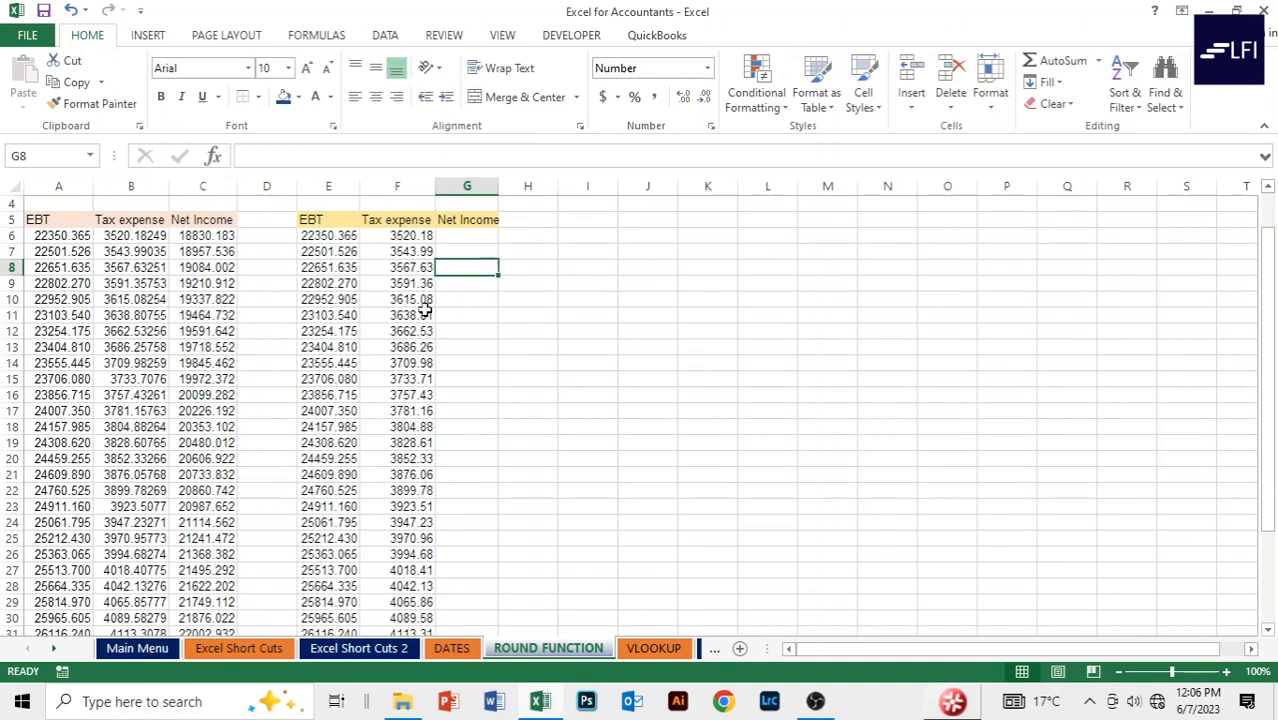